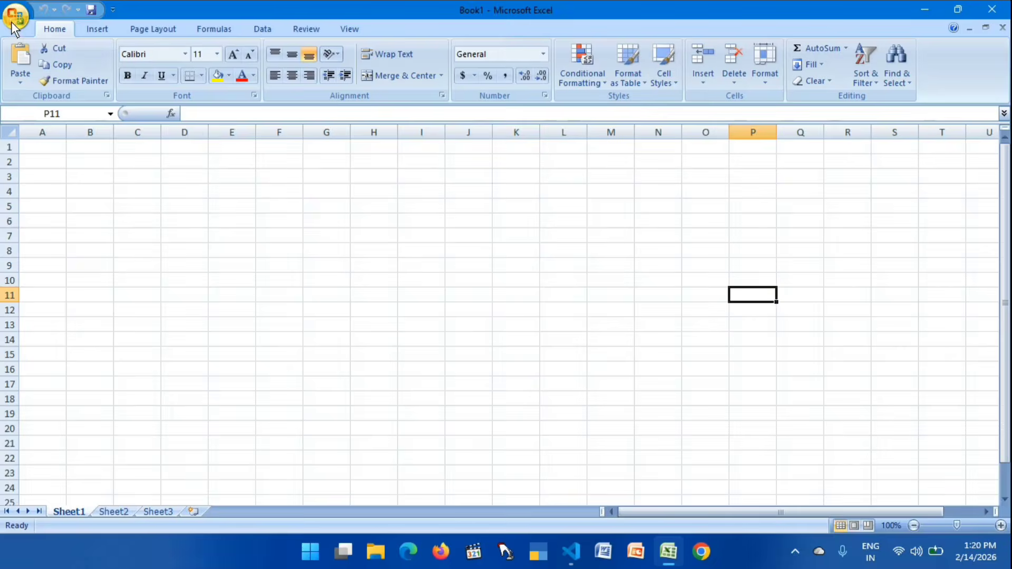
# - Open the recent workbook Adjusting Layout.xlsx
pyautogui.click(11, 22)
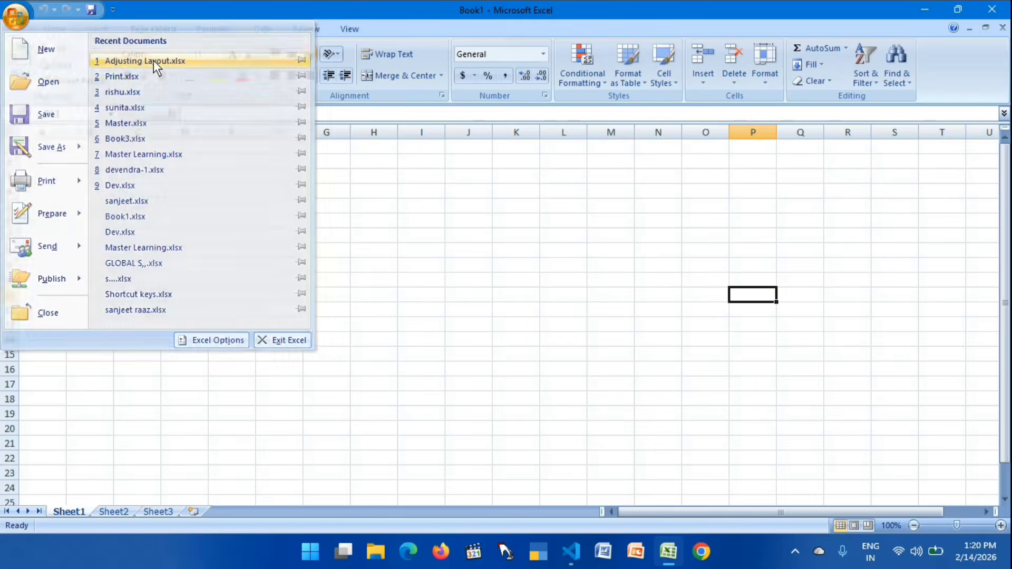
pyautogui.press('Escape')
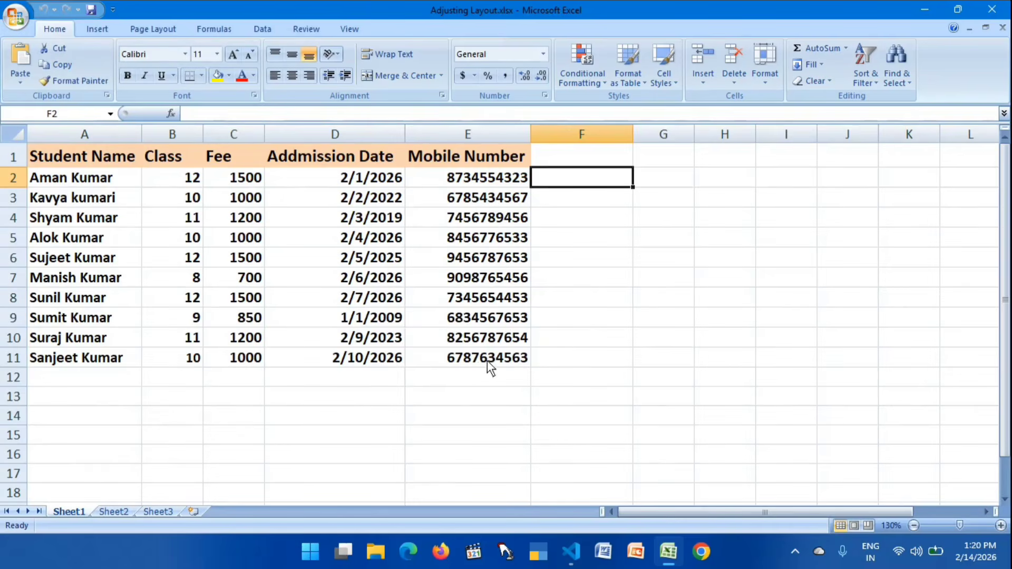
# - Insert a default column chart from the student data in A2:E11, move it beside the table and enlarge it
pyautogui.moveTo(487, 360); pyautogui.dragTo(63, 179)
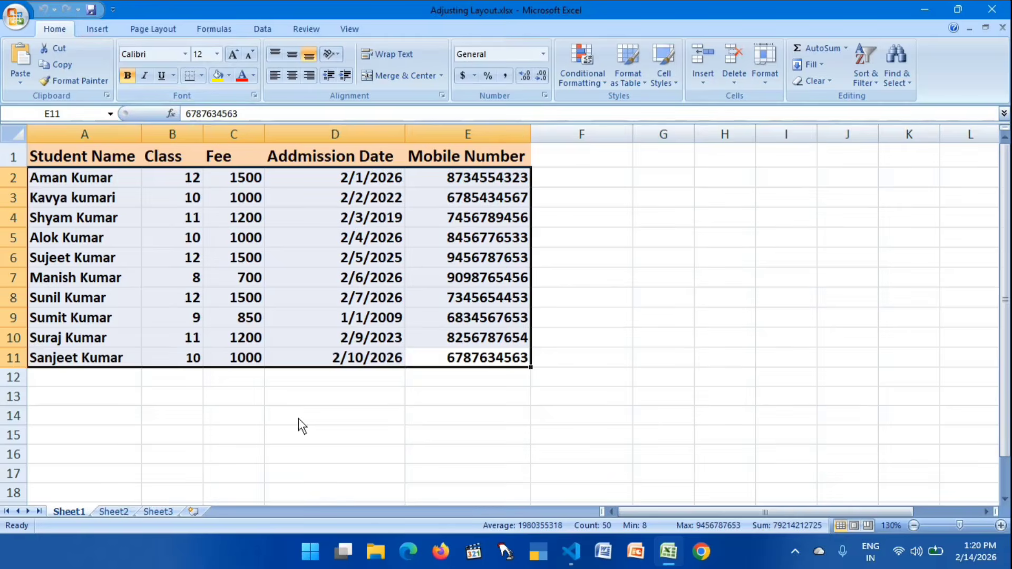
pyautogui.hotkey('alt', 'F1')
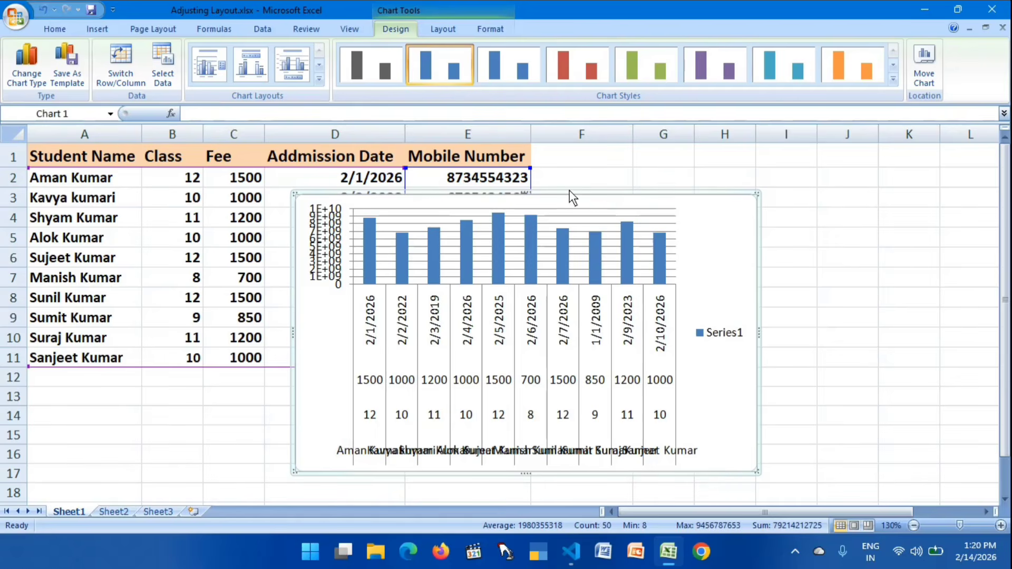
pyautogui.moveTo(574, 199); pyautogui.dragTo(797, 172)
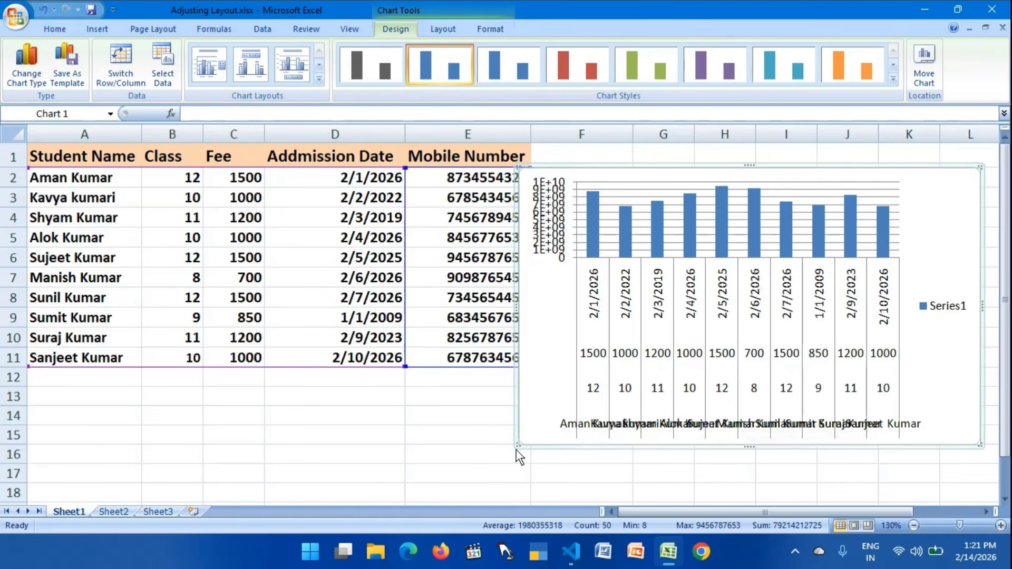
pyautogui.moveTo(517, 447); pyautogui.dragTo(335, 488)
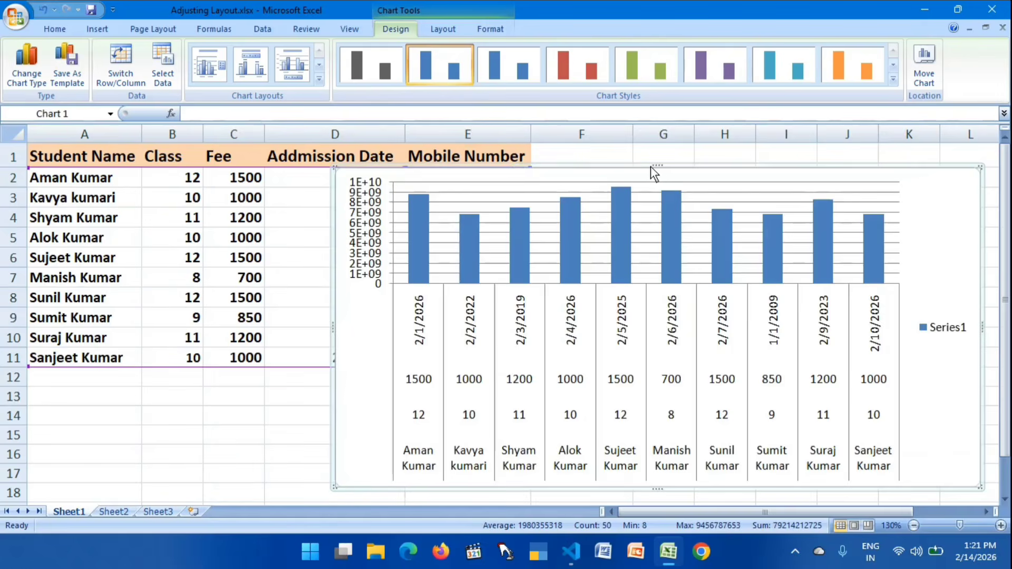
# - Try repositioning and resizing the chart over the sheet, and delete it
pyautogui.moveTo(640, 166); pyautogui.dragTo(697, 145)
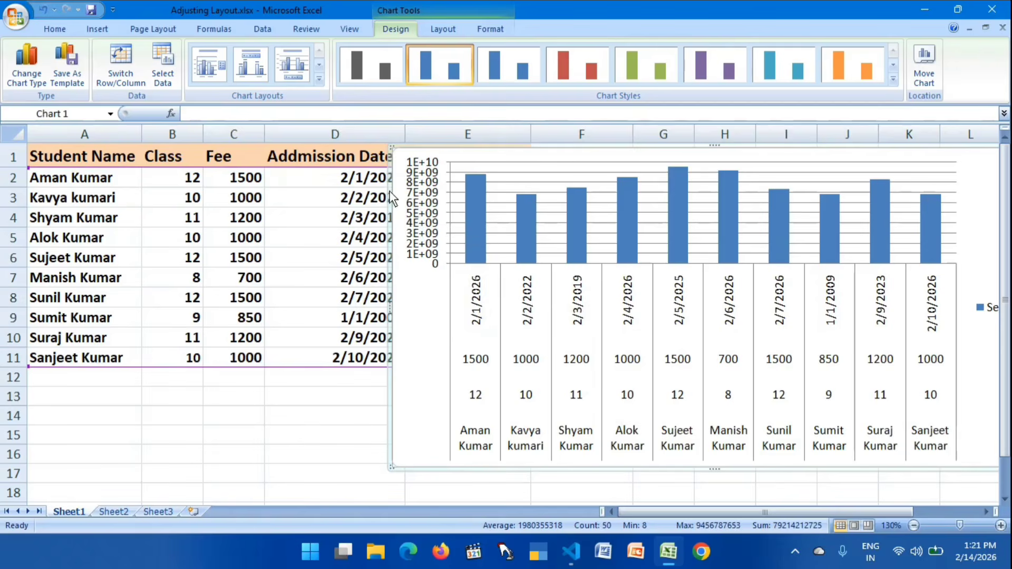
pyautogui.moveTo(391, 232); pyautogui.dragTo(385, 226)
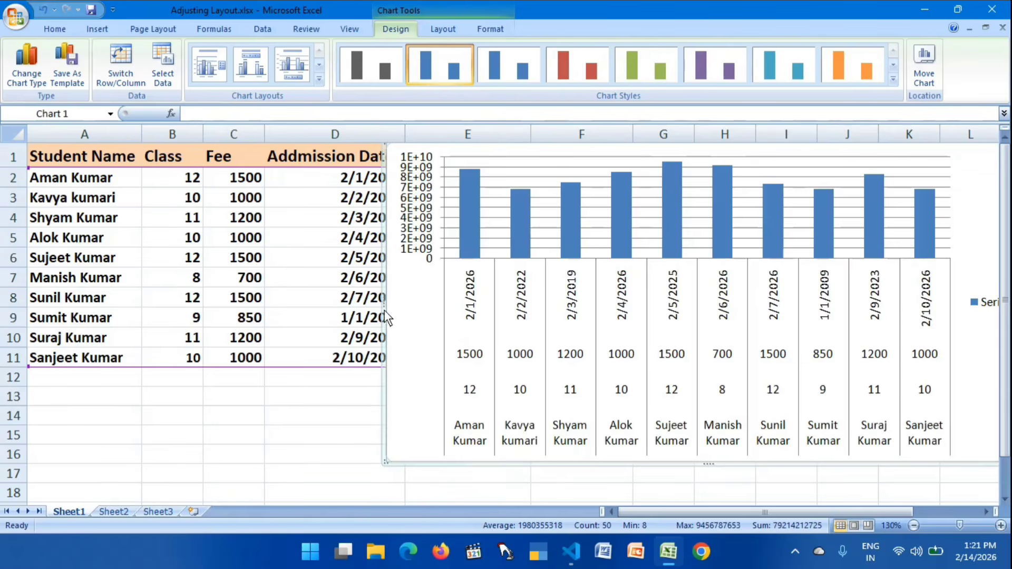
pyautogui.moveTo(384, 304); pyautogui.dragTo(322, 302)
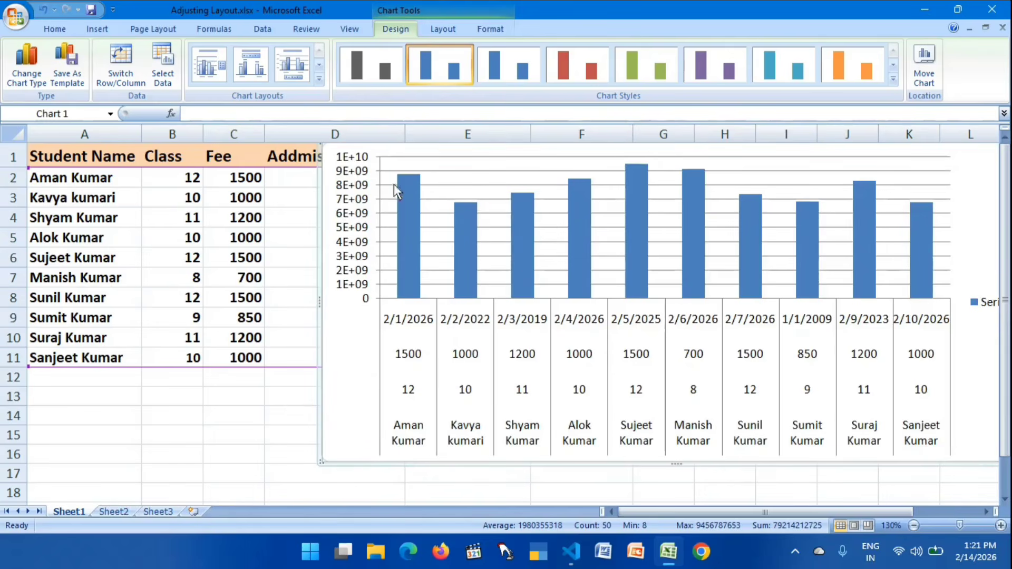
pyautogui.moveTo(318, 266); pyautogui.dragTo(274, 297)
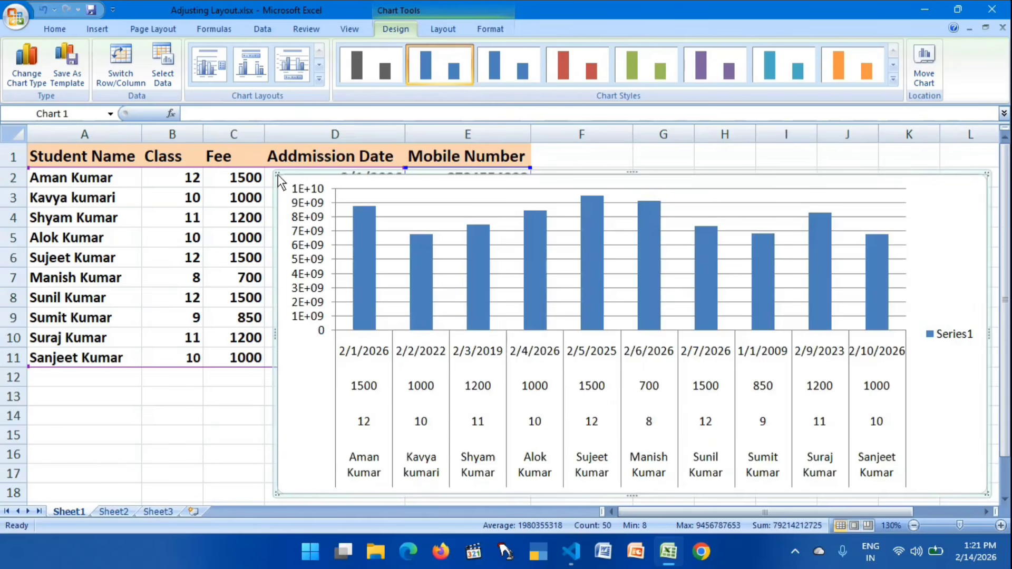
pyautogui.moveTo(278, 175); pyautogui.dragTo(504, 188)
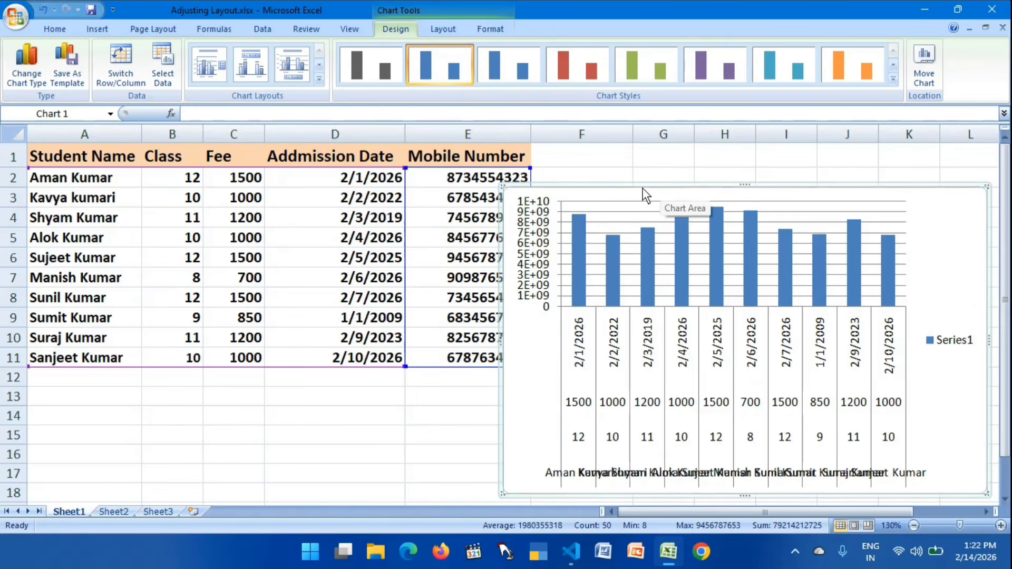
pyautogui.press('Delete')
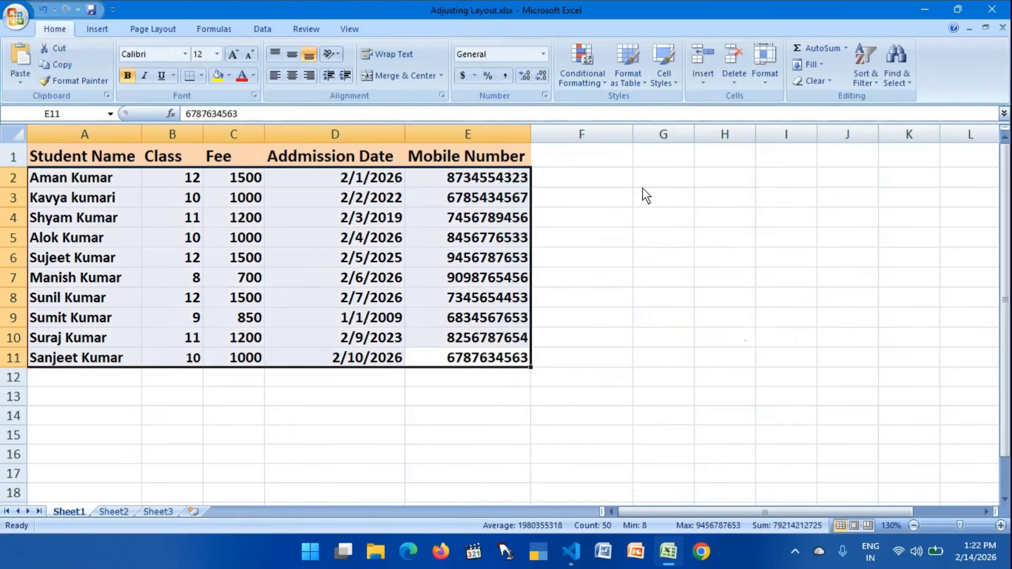
# - Insert a default column chart from the names, classes and fees in A2:C11, and move it over columns E to K
pyautogui.click(67, 182)
pyautogui.moveTo(60, 183); pyautogui.dragTo(256, 356)
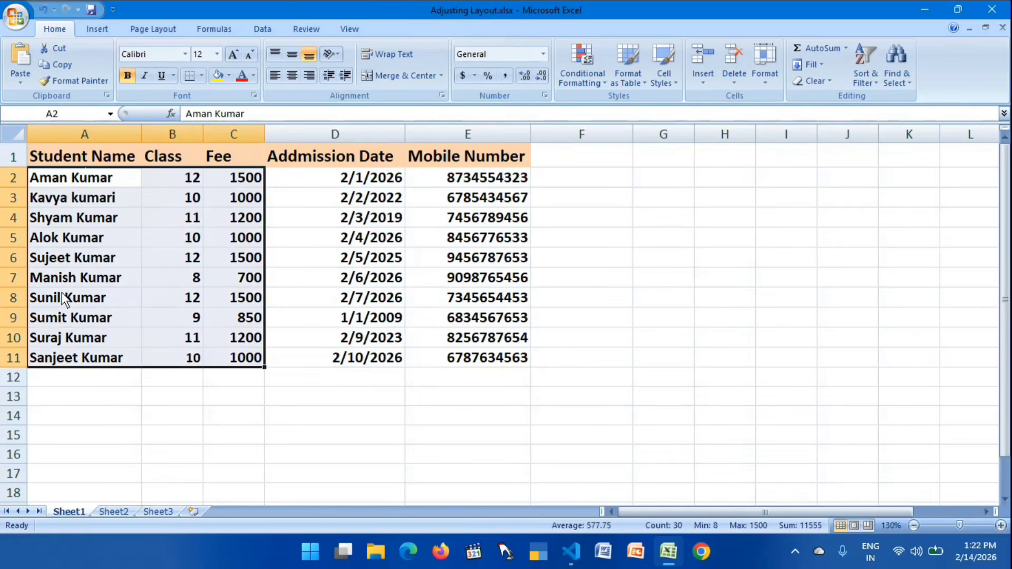
pyautogui.hotkey('alt', 'F1')
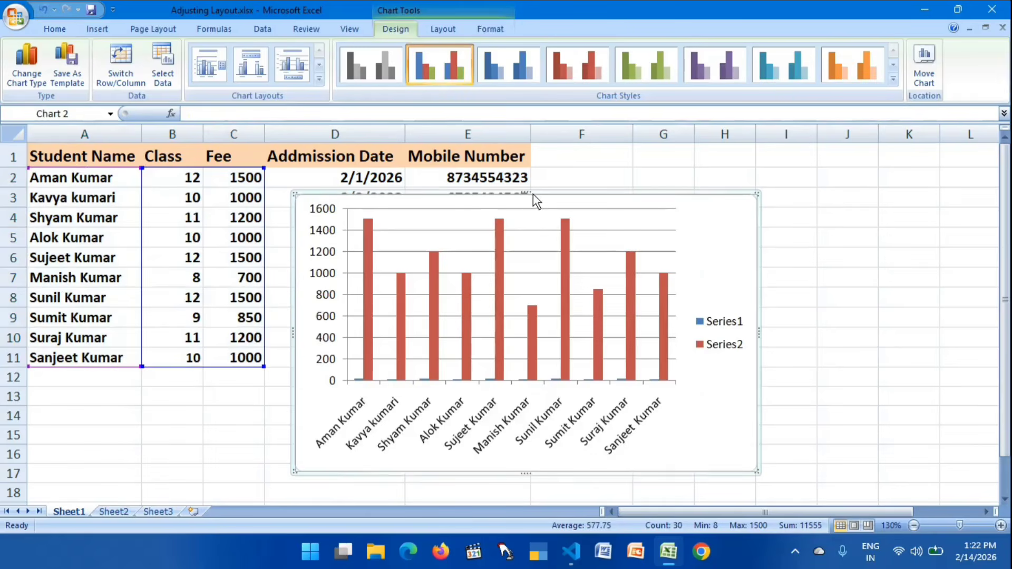
pyautogui.moveTo(526, 193); pyautogui.dragTo(560, 183)
pyautogui.moveTo(679, 188); pyautogui.dragTo(838, 175)
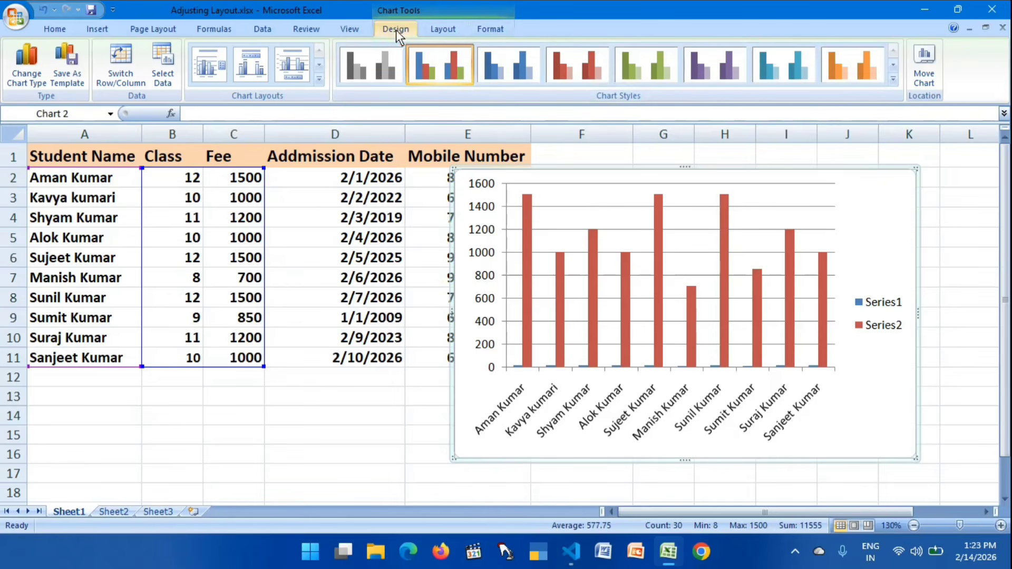
pyautogui.click(446, 30)
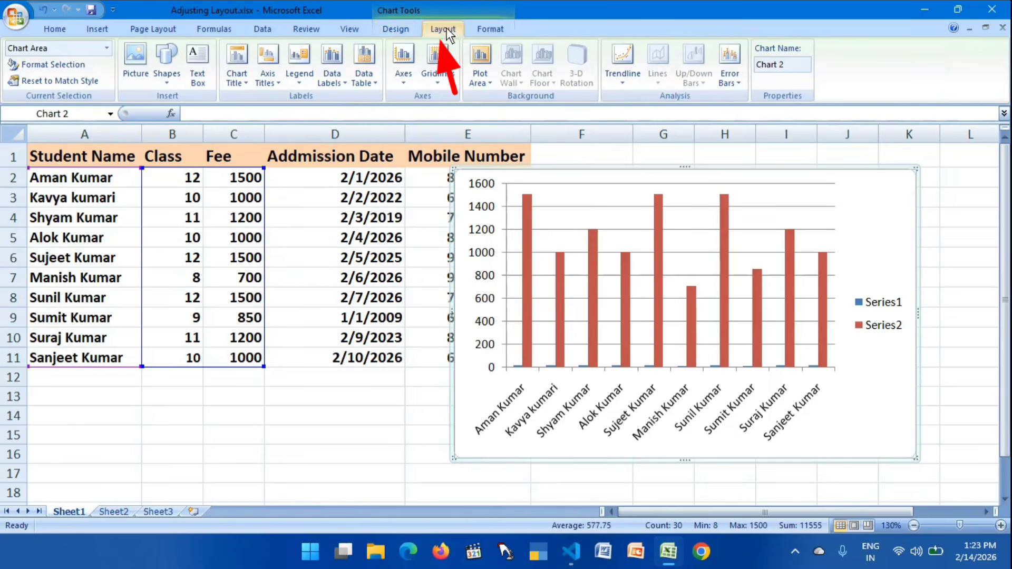
pyautogui.click(496, 31)
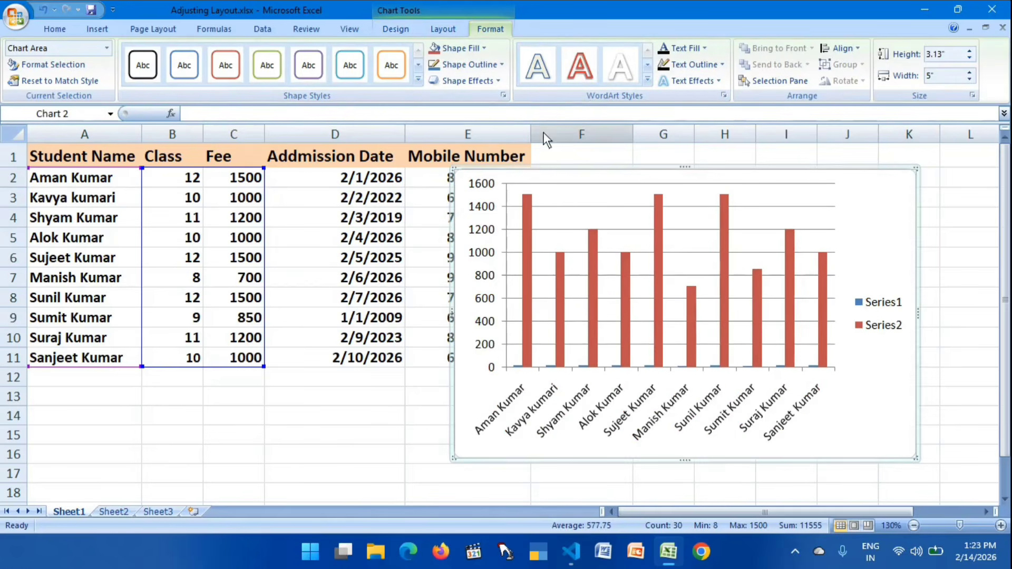
pyautogui.click(441, 31)
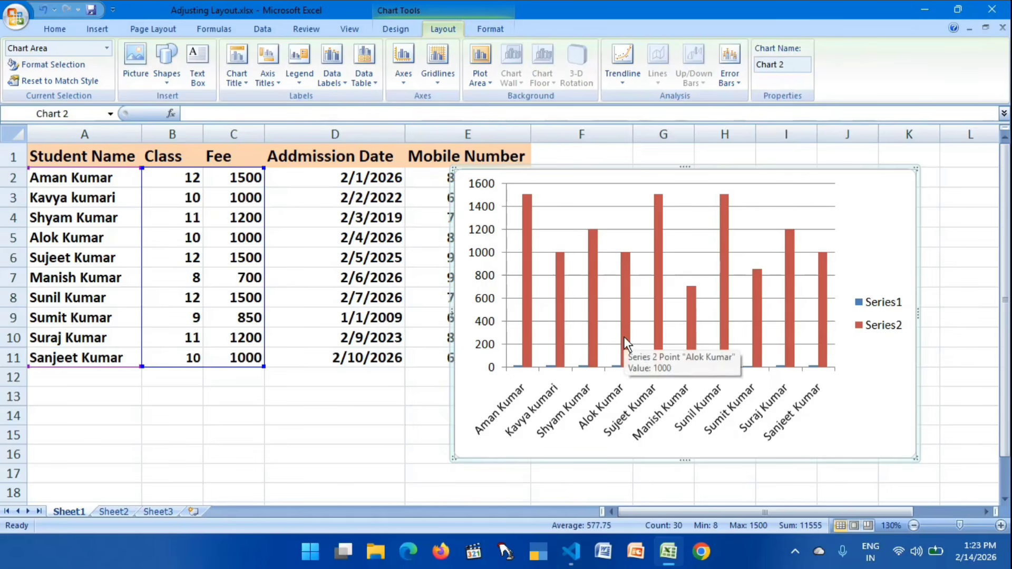
# - Try the orange and the blue chart styles on the column chart
pyautogui.click(392, 32)
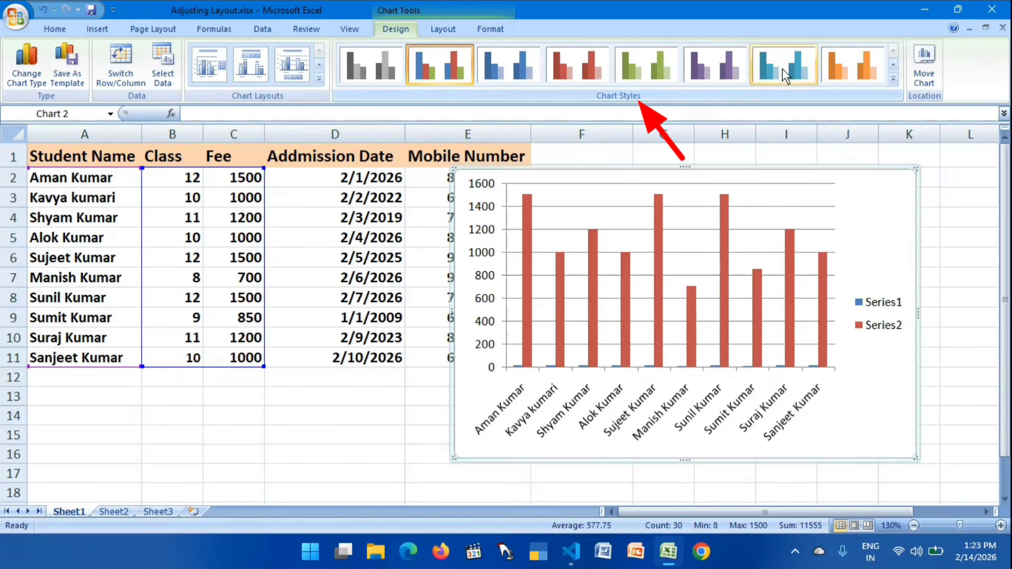
pyautogui.click(847, 68)
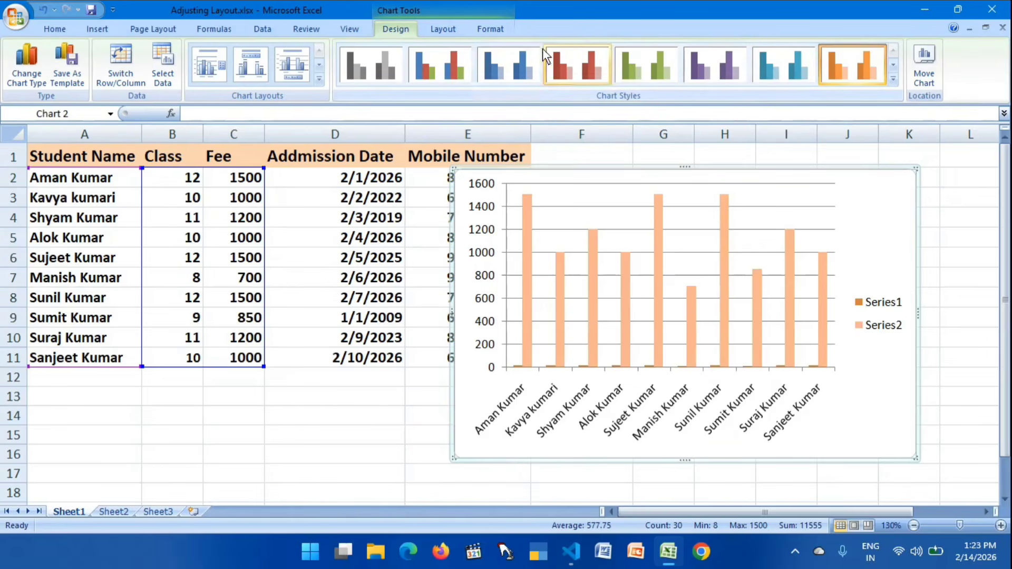
pyautogui.click(509, 67)
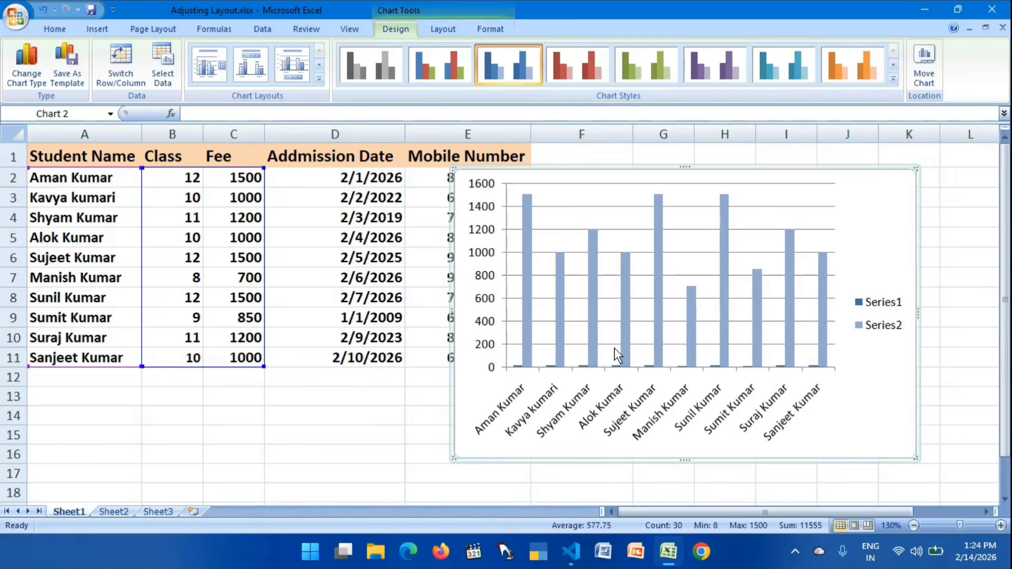
# - Apply the multicolour chart style with the black background to the column chart
pyautogui.click(894, 80)
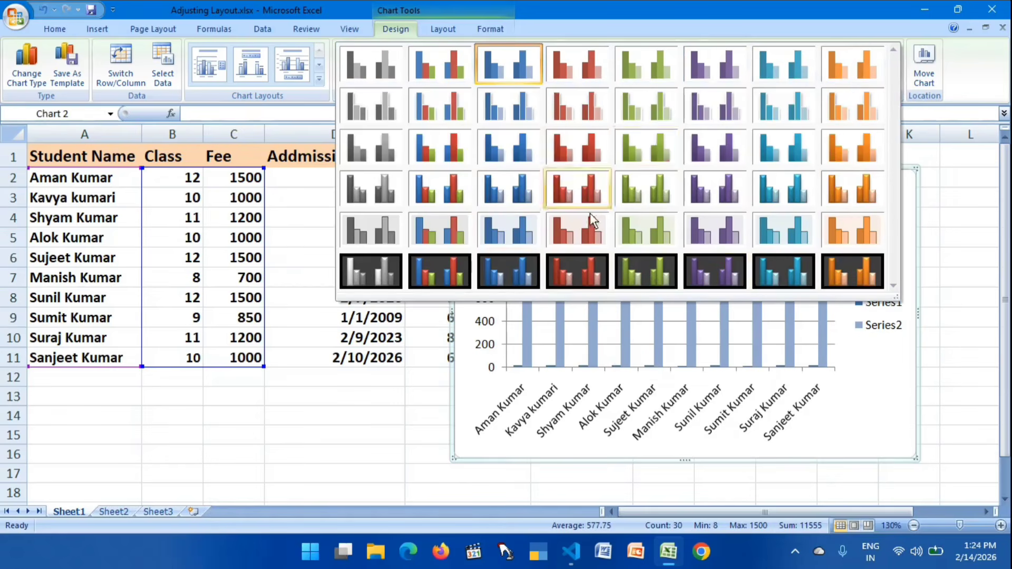
pyautogui.click(428, 275)
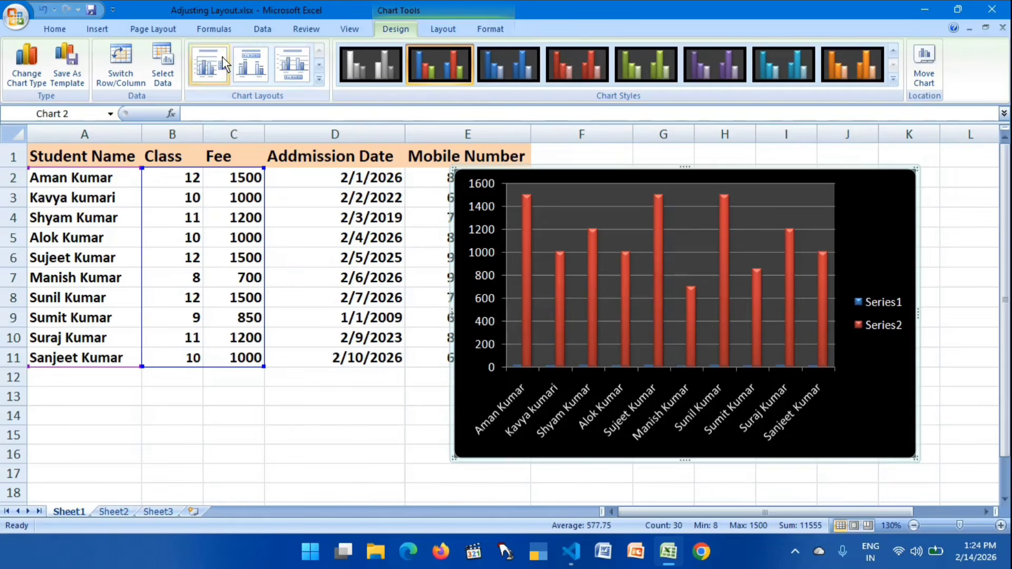
# - Change the black-background chart to the first Cylinder column type
pyautogui.click(98, 29)
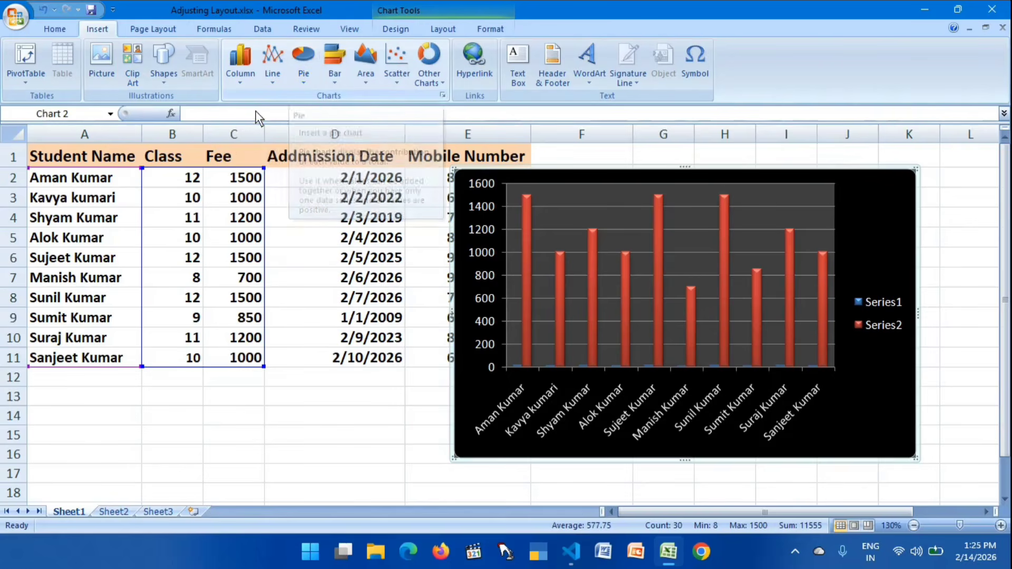
pyautogui.click(237, 83)
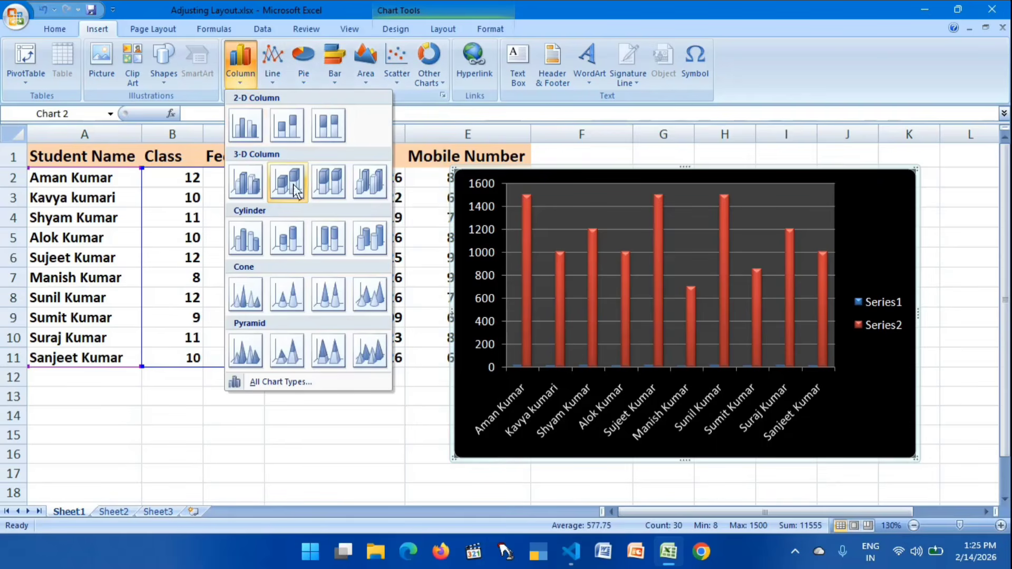
pyautogui.click(241, 238)
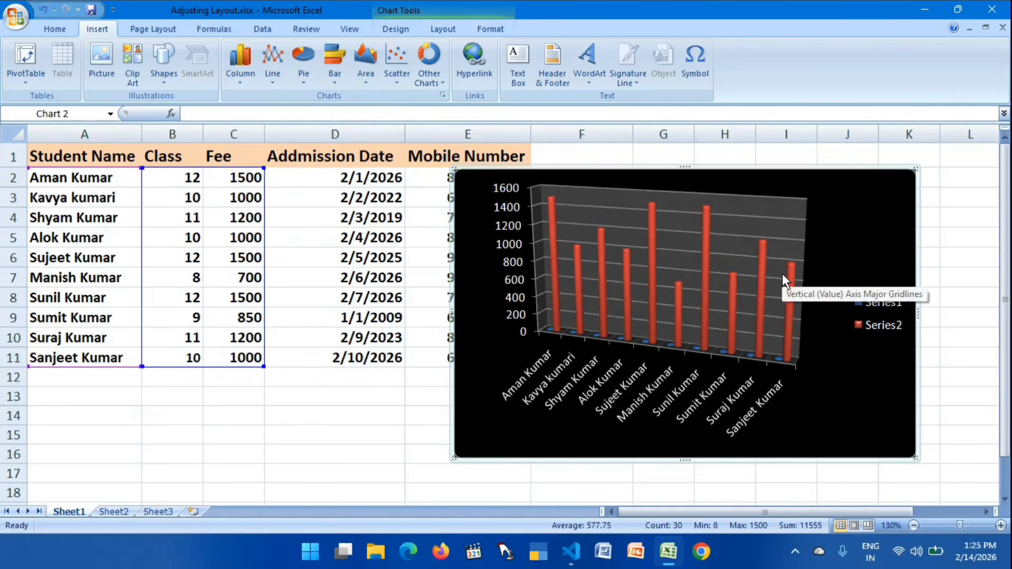
# - Change the black-background chart to the 3-D Cone column type
pyautogui.click(240, 75)
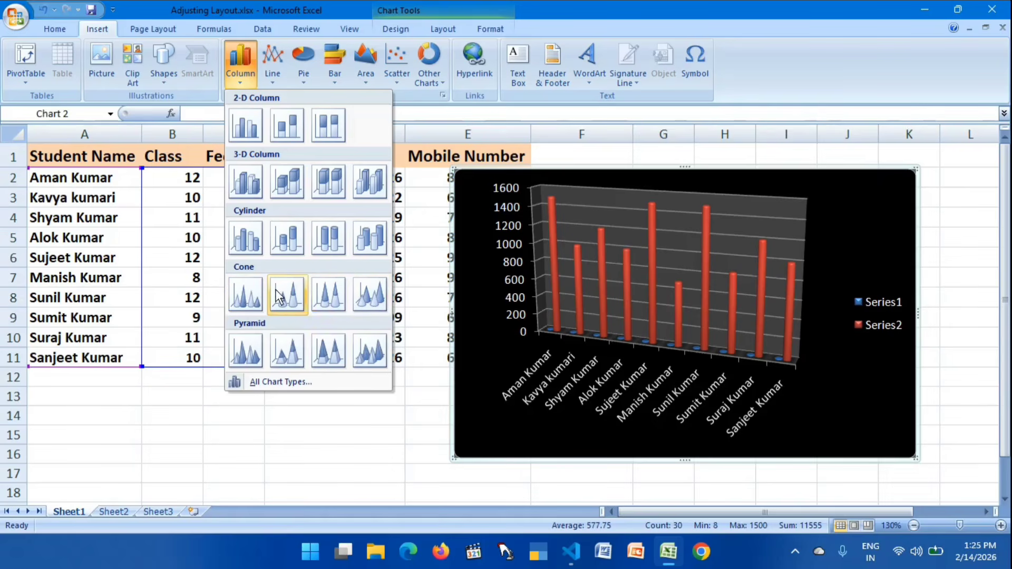
pyautogui.click(371, 298)
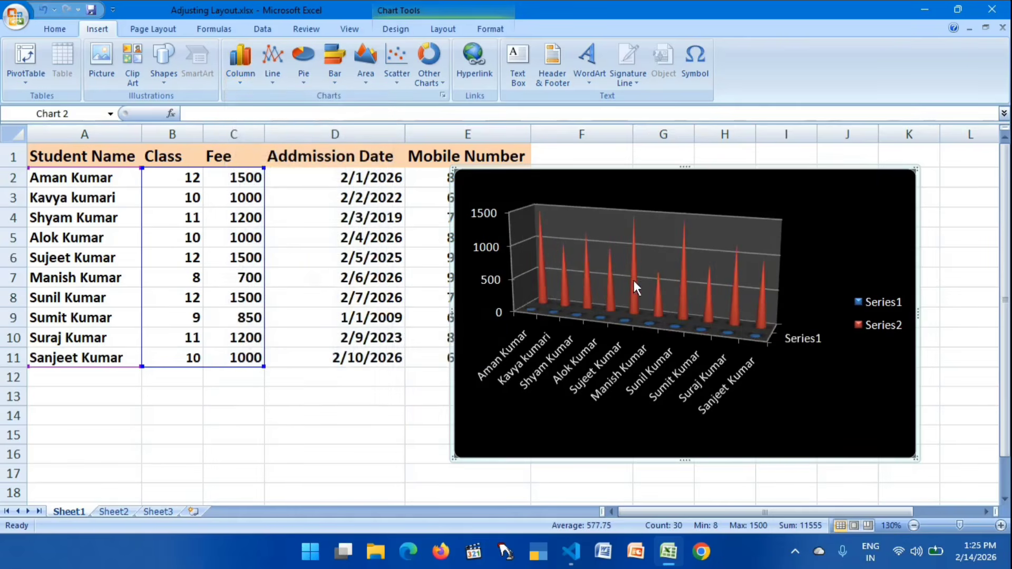
pyautogui.click(676, 305)
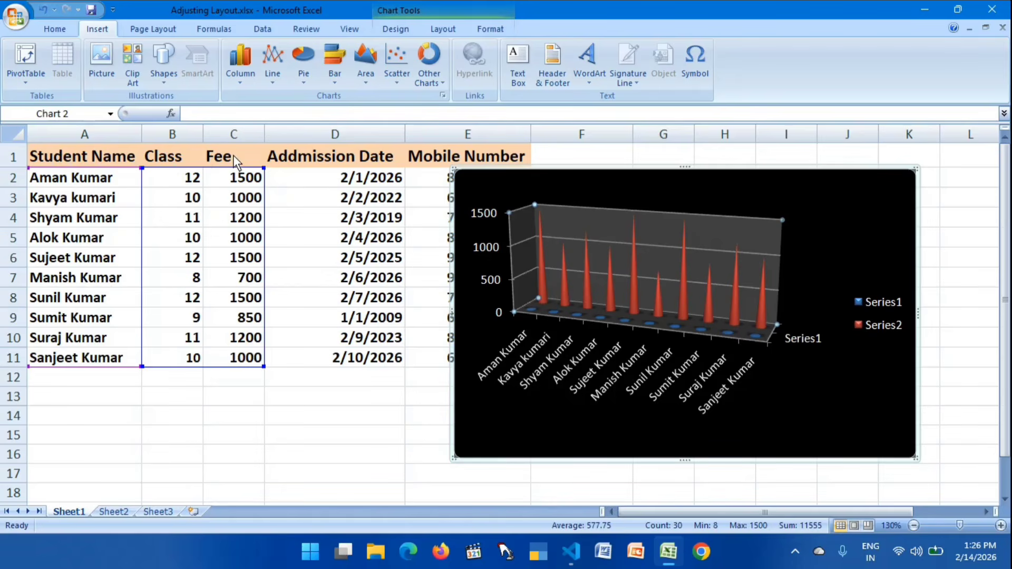
# - Insert another default column chart from A1:C11 including the headers, and move it over columns B to F
pyautogui.click(321, 363)
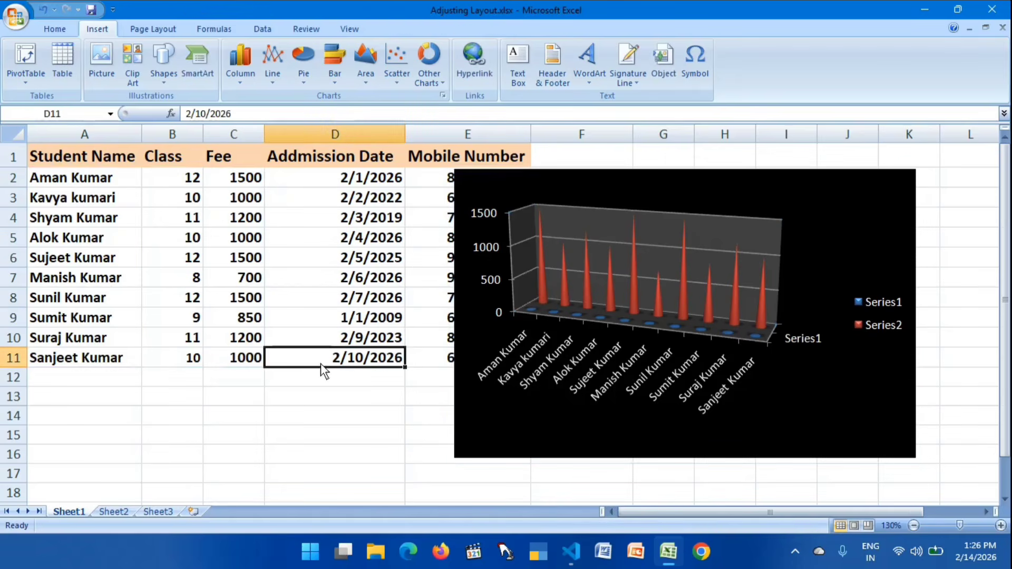
pyautogui.moveTo(49, 153); pyautogui.dragTo(242, 356)
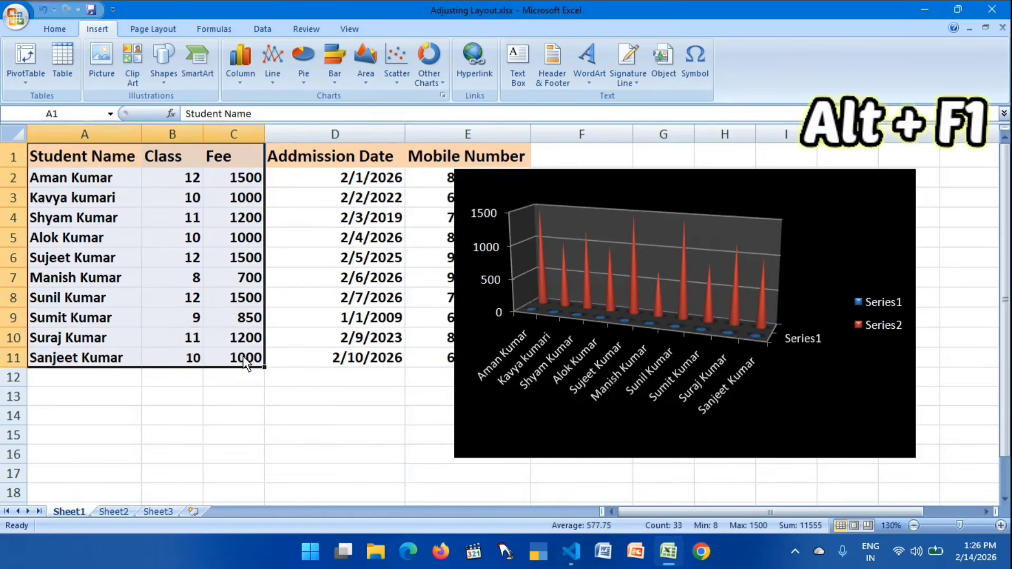
pyautogui.hotkey('alt', 'F1')
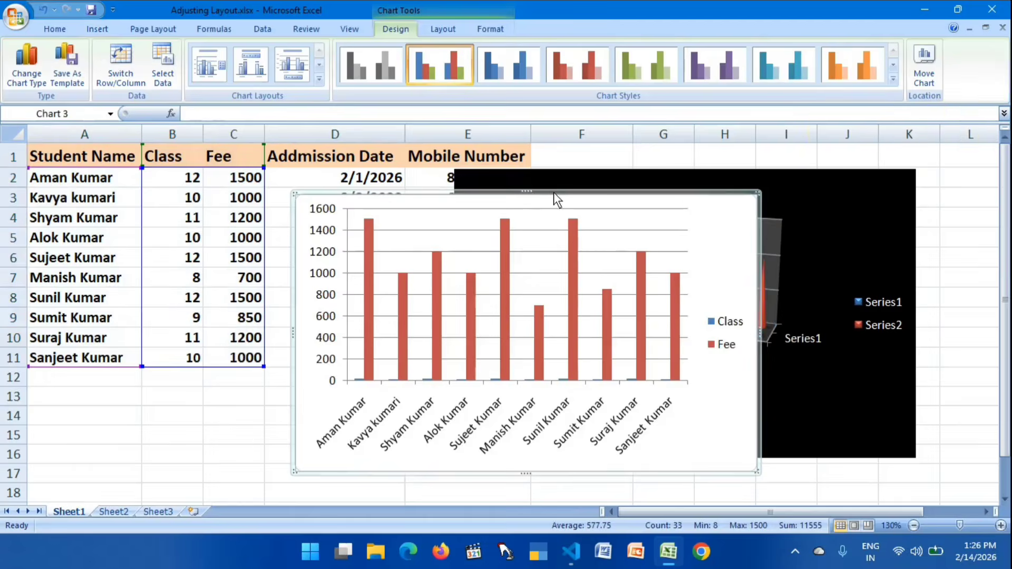
pyautogui.moveTo(553, 193); pyautogui.dragTo(647, 147)
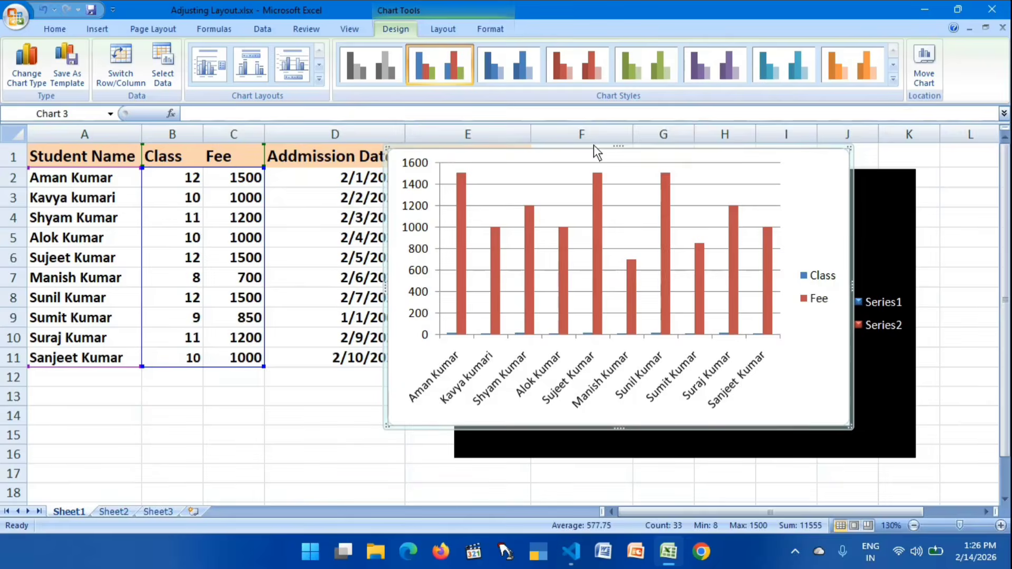
pyautogui.moveTo(594, 144); pyautogui.dragTo(383, 184)
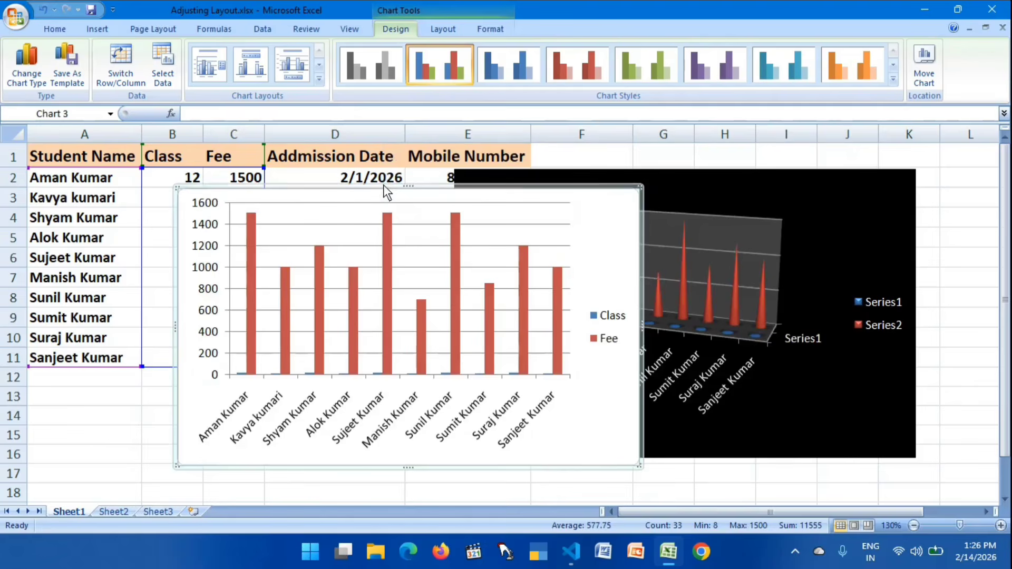
pyautogui.moveTo(665, 160); pyautogui.dragTo(334, 147)
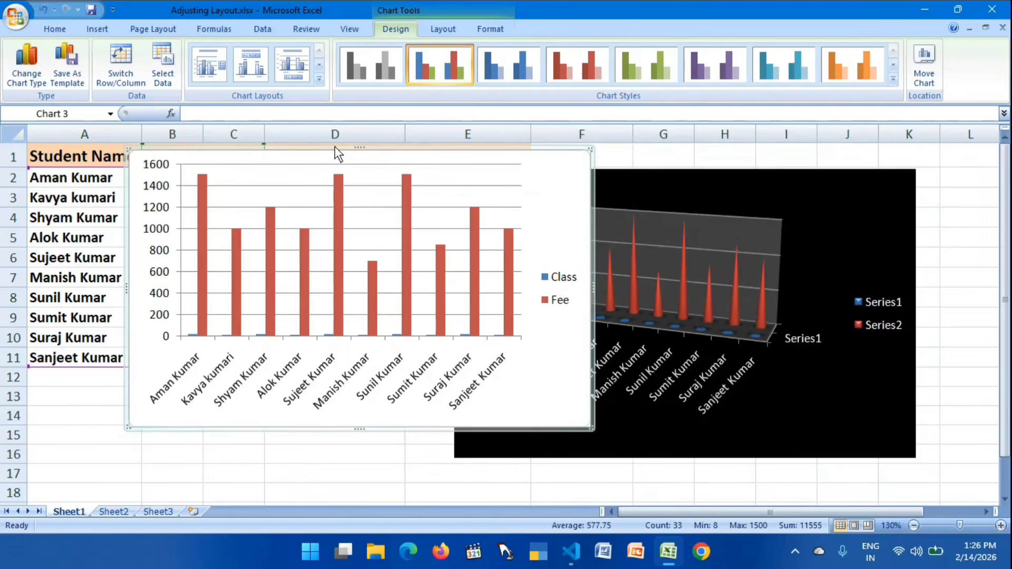
# - Look through the pie, line, area and column chart subtypes that can be applied to the Class and Fee chart
pyautogui.click(98, 29)
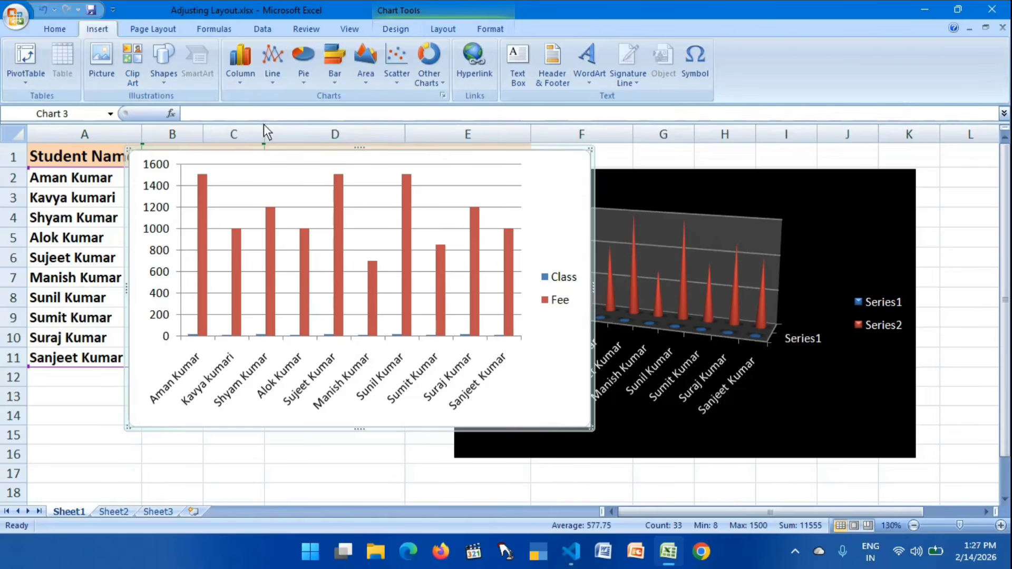
pyautogui.click(308, 78)
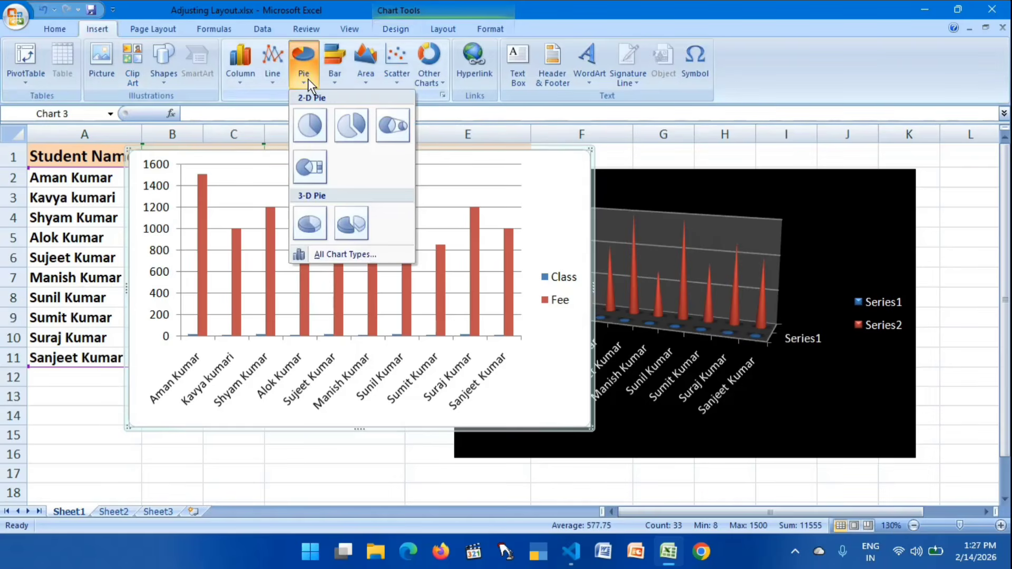
pyautogui.click(275, 80)
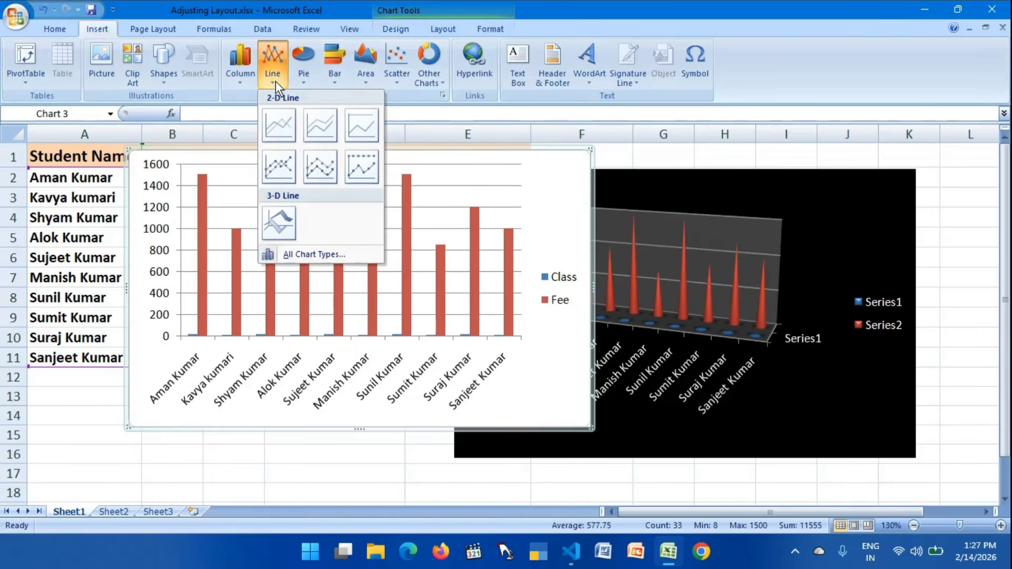
pyautogui.click(367, 78)
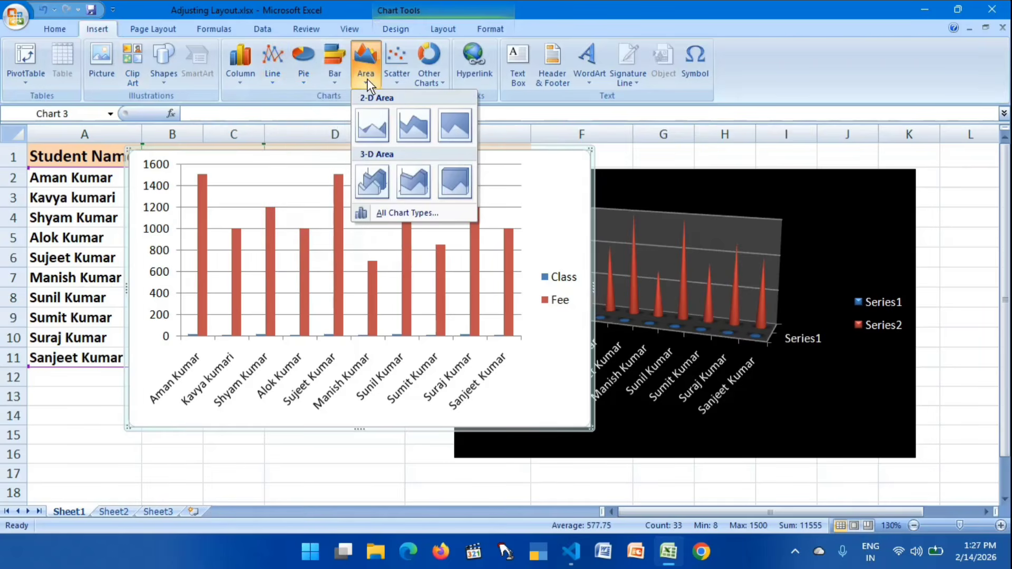
pyautogui.click(242, 77)
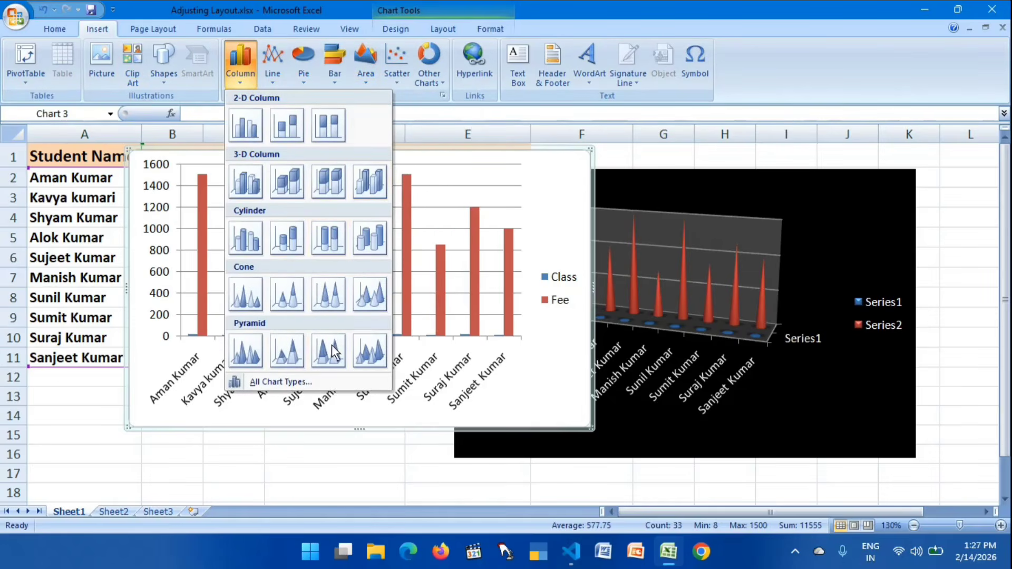
# - Examine the full list of chart types for the chart, going through the categories from Line to Bubble
pyautogui.click(286, 383)
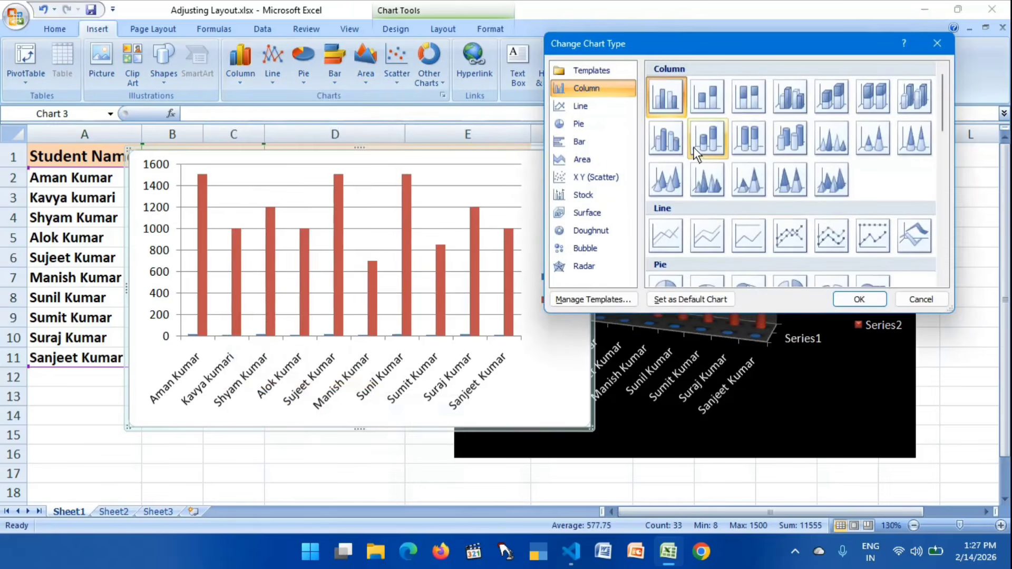
pyautogui.click(573, 107)
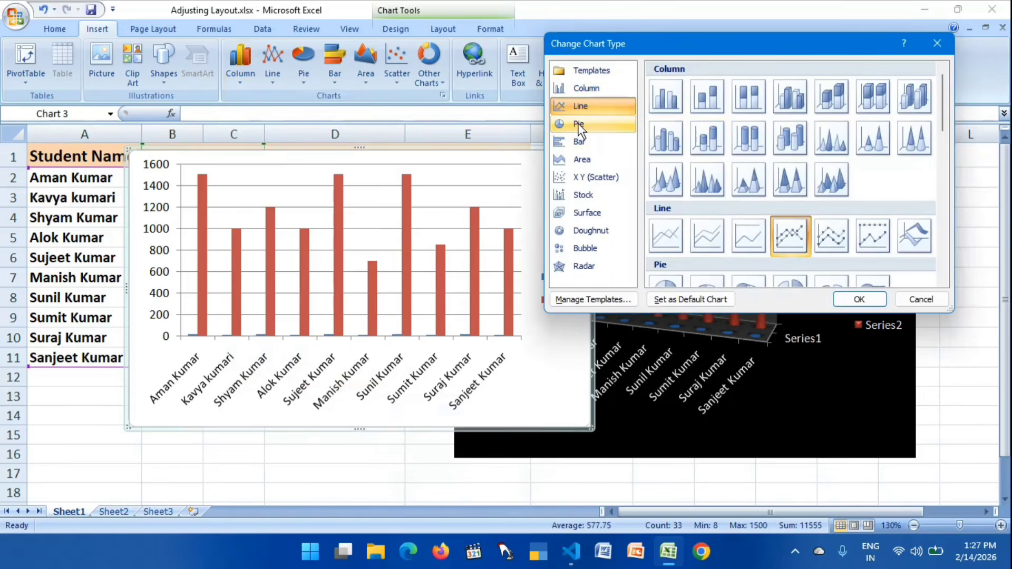
pyautogui.click(578, 126)
pyautogui.click(580, 147)
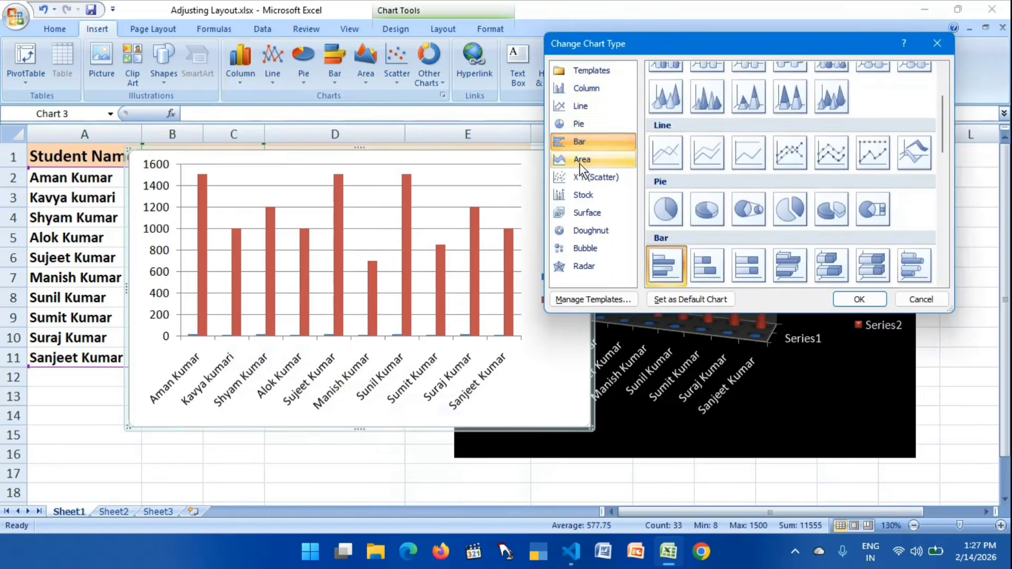
pyautogui.click(580, 161)
pyautogui.click(584, 182)
pyautogui.click(584, 210)
pyautogui.click(584, 228)
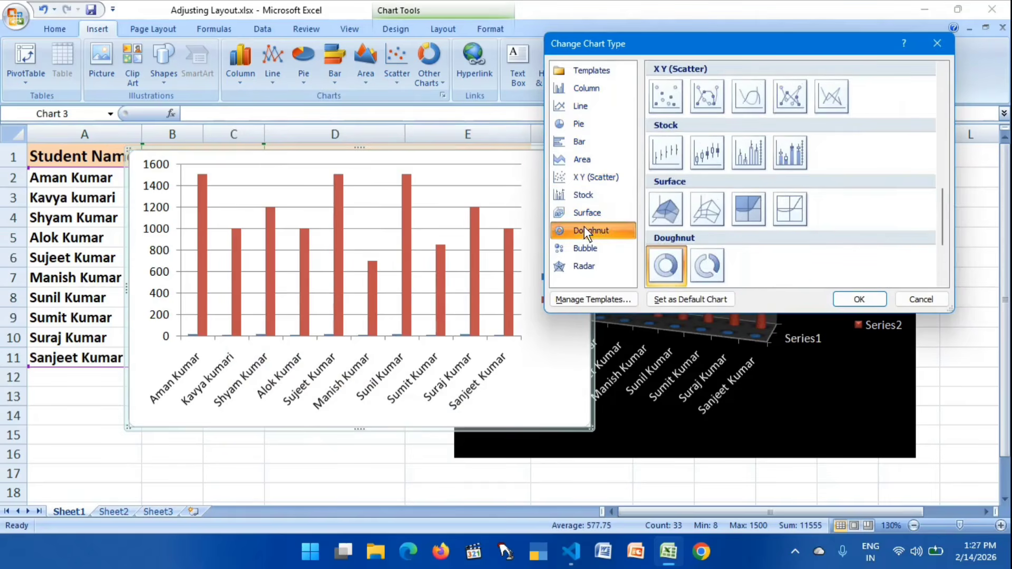
pyautogui.click(586, 249)
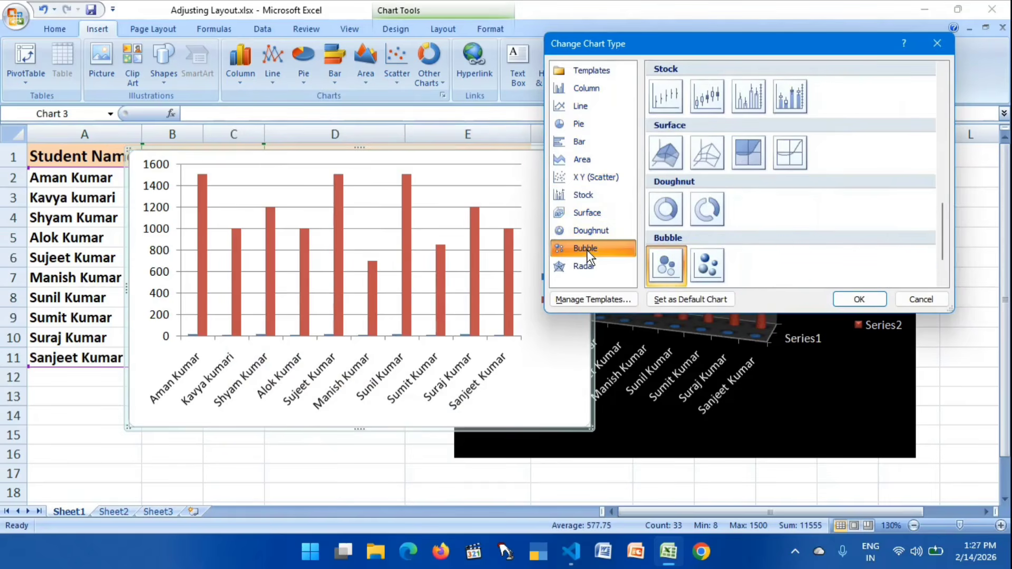
# - Change the white-background column chart to the basic 2-D Pie type
pyautogui.click(593, 86)
pyautogui.click(582, 125)
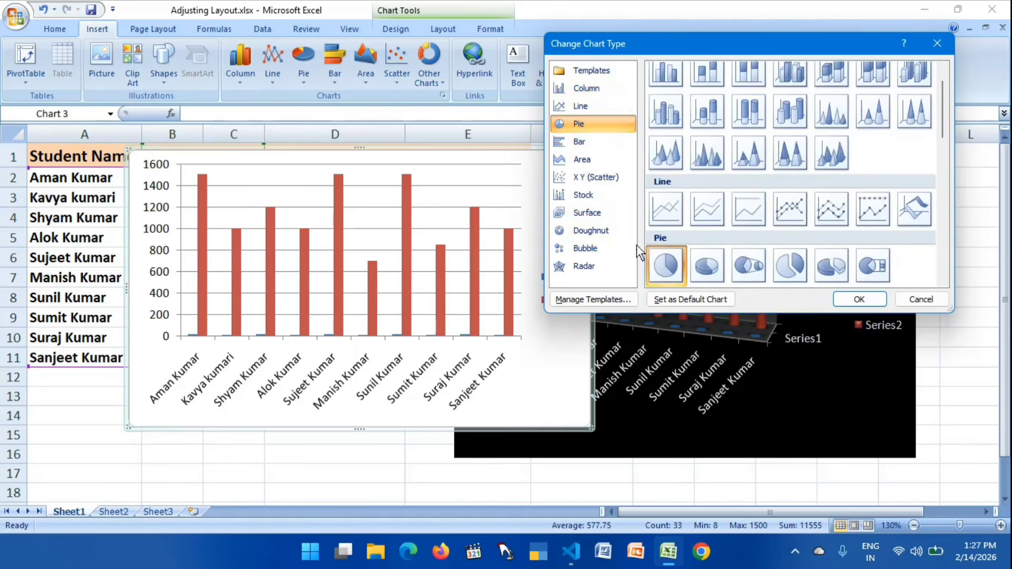
pyautogui.click(707, 266)
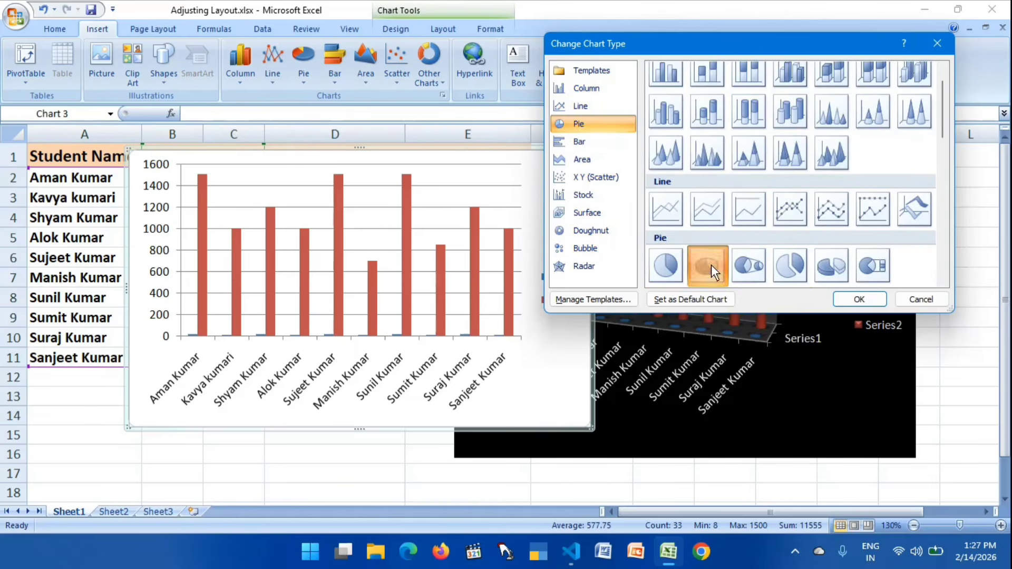
pyautogui.click(676, 267)
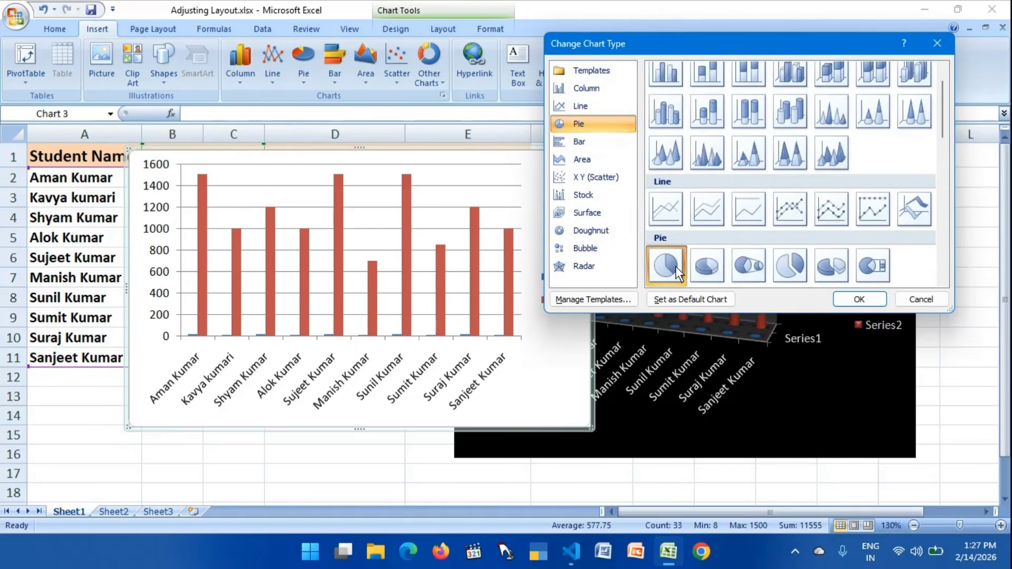
pyautogui.click(858, 299)
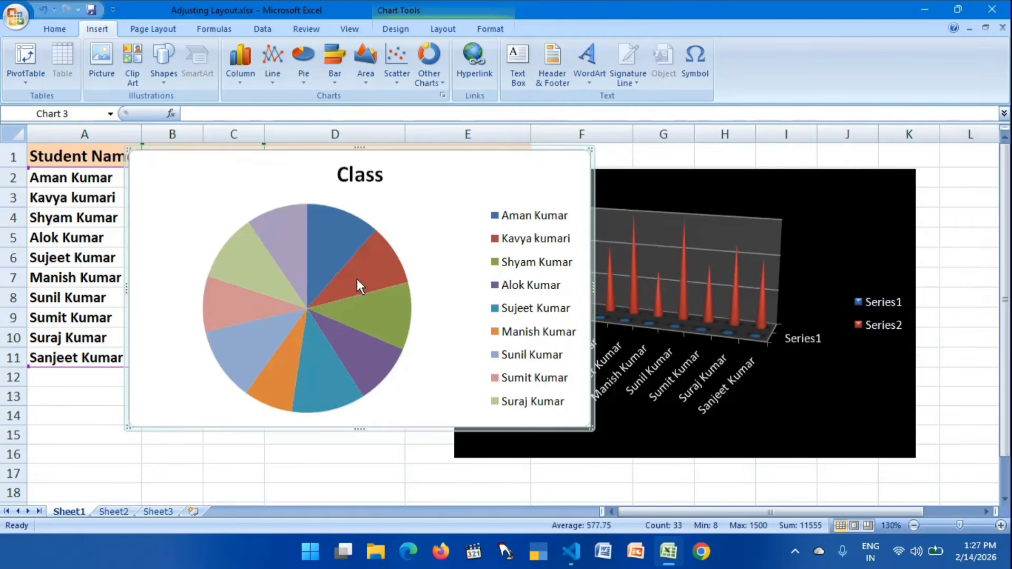
# - Move the 2-D Class pie chart off the Class and Fee columns and delete it
pyautogui.moveTo(255, 281)
pyautogui.moveTo(335, 245)
pyautogui.moveTo(368, 146); pyautogui.dragTo(539, 151)
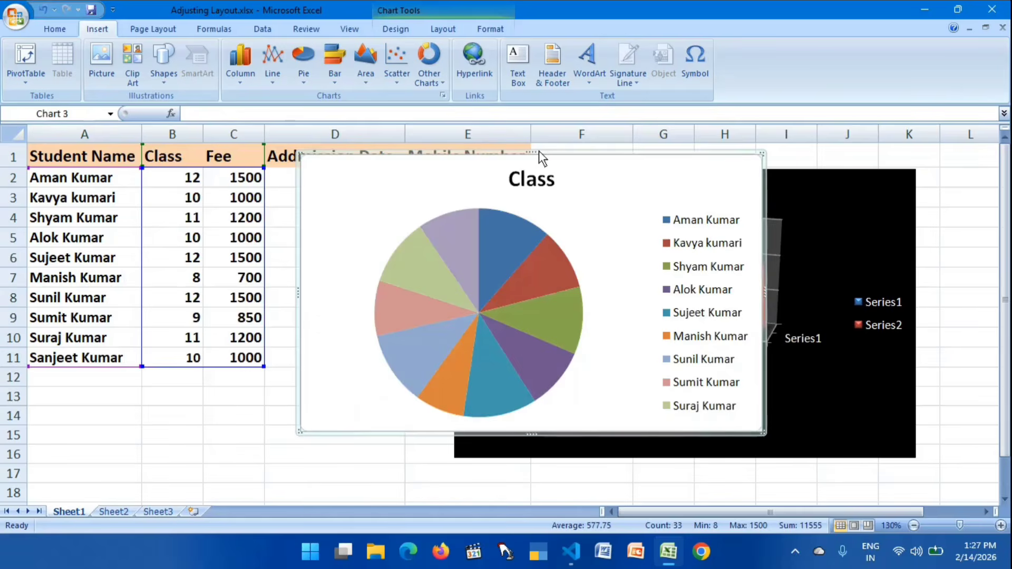
pyautogui.press('Delete')
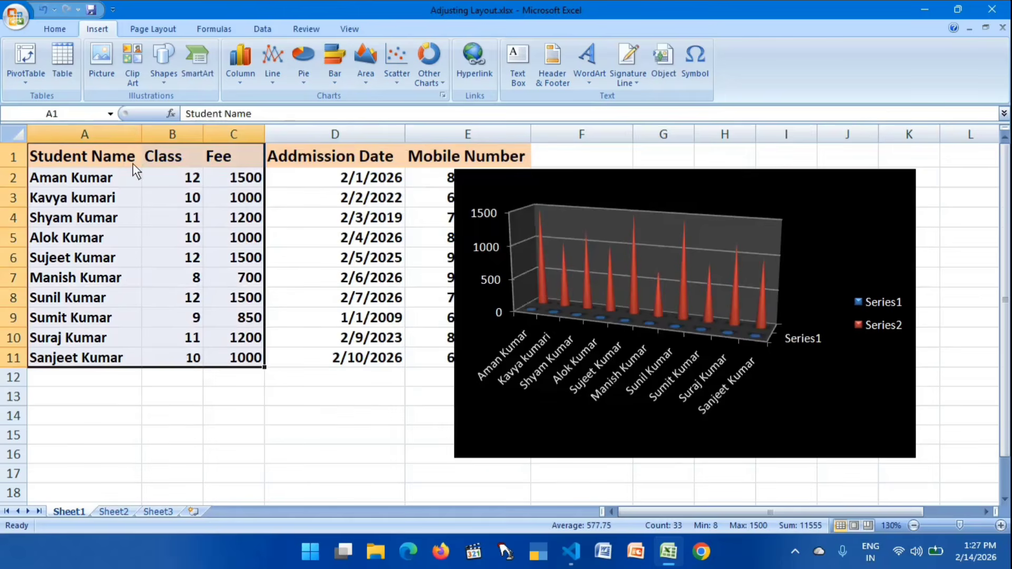
# - Insert a Pie in 3-D chart from the names and classes in A1:B11, and move it over the black-background chart
pyautogui.moveTo(74, 161); pyautogui.dragTo(176, 357)
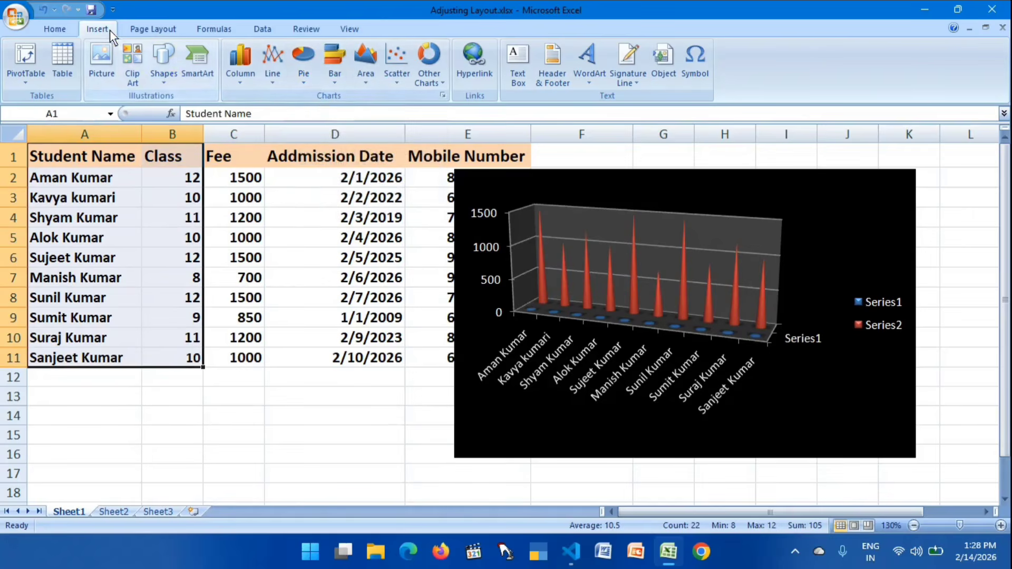
pyautogui.click(305, 84)
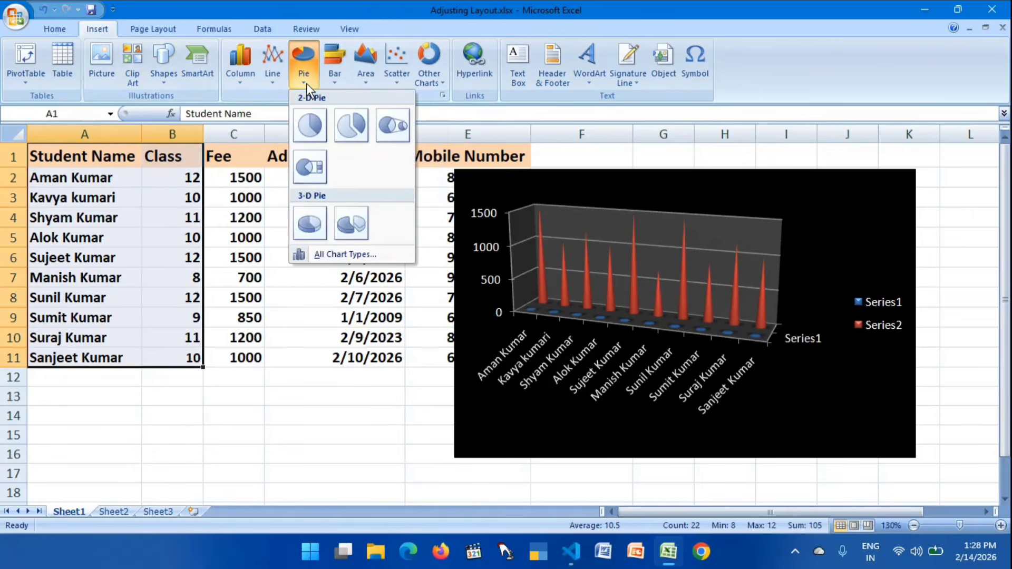
pyautogui.click(315, 226)
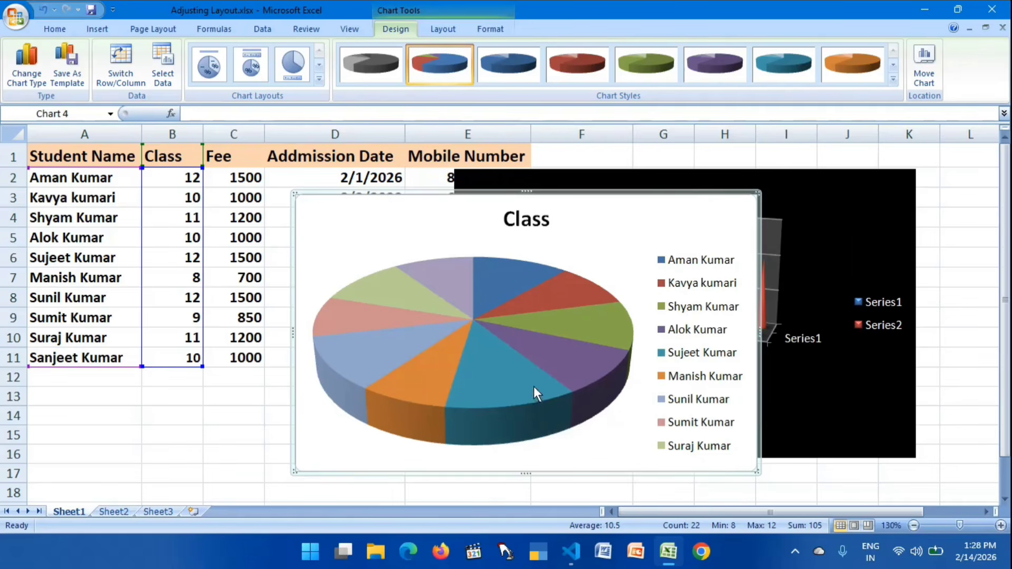
pyautogui.moveTo(502, 396)
pyautogui.moveTo(564, 199); pyautogui.dragTo(758, 173)
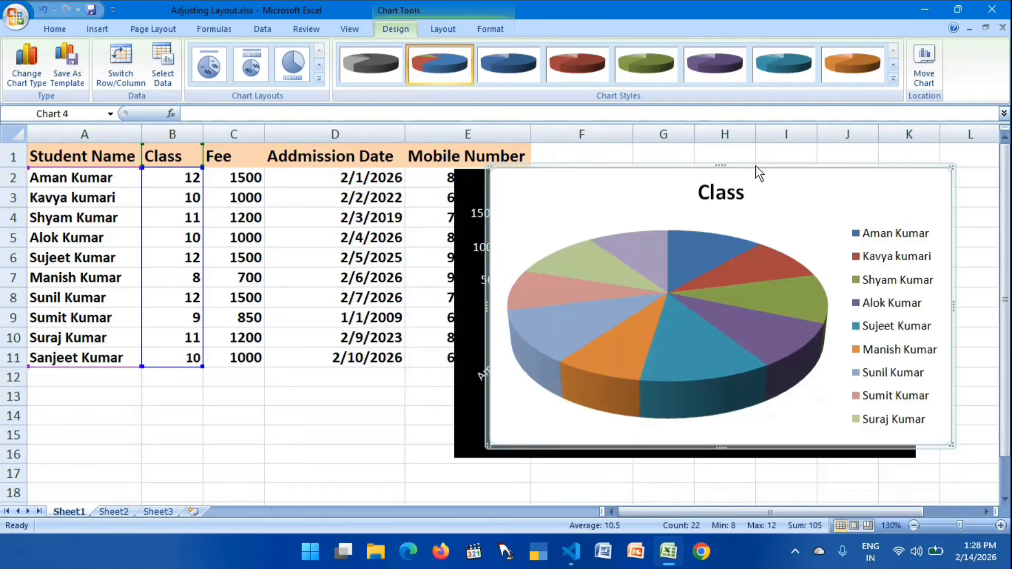
# - Try to select the student names in A1:A11 together with the fees in C1:C11
pyautogui.click(262, 376)
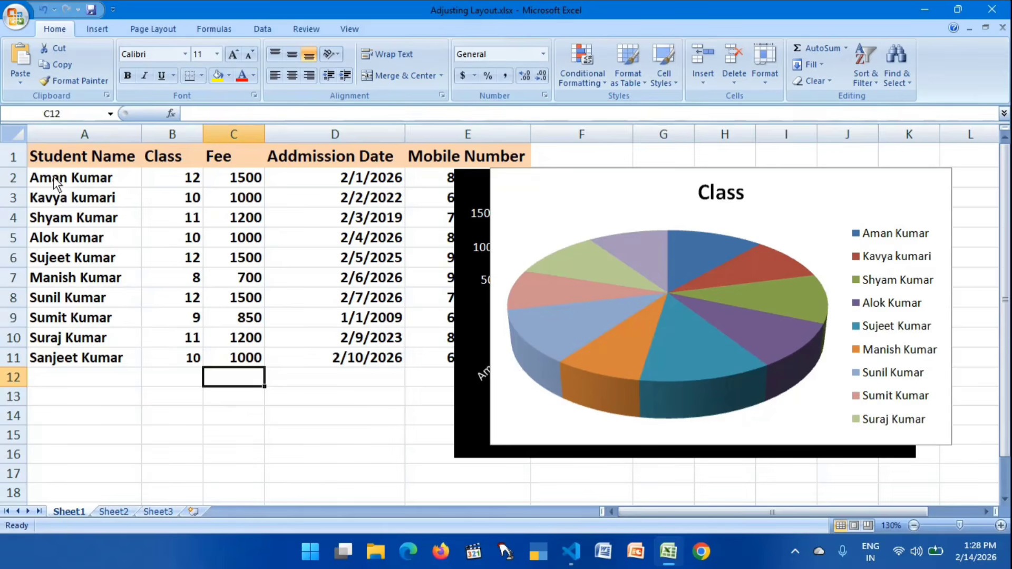
pyautogui.moveTo(49, 155); pyautogui.dragTo(61, 359)
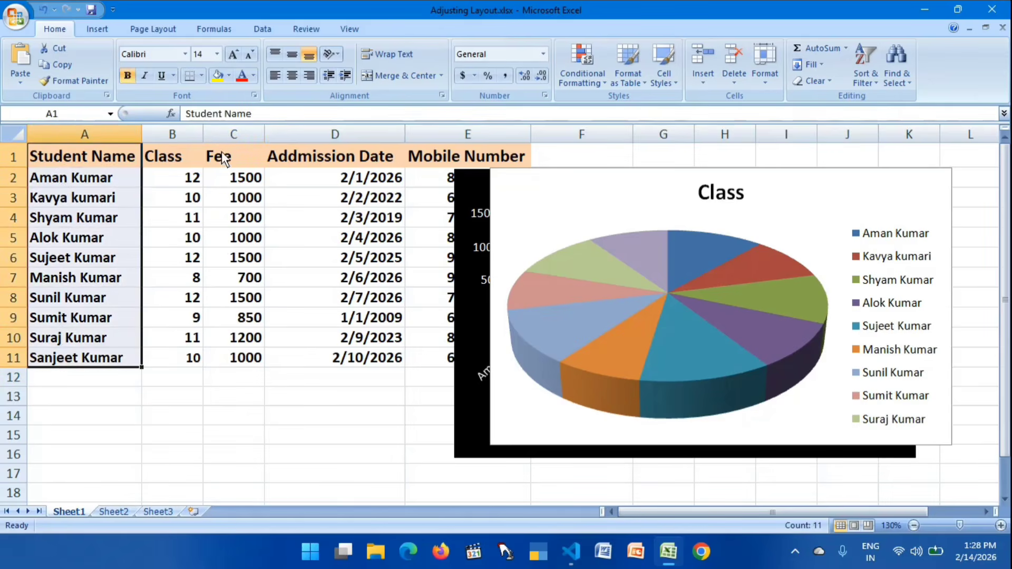
pyautogui.moveTo(222, 150); pyautogui.dragTo(238, 357)
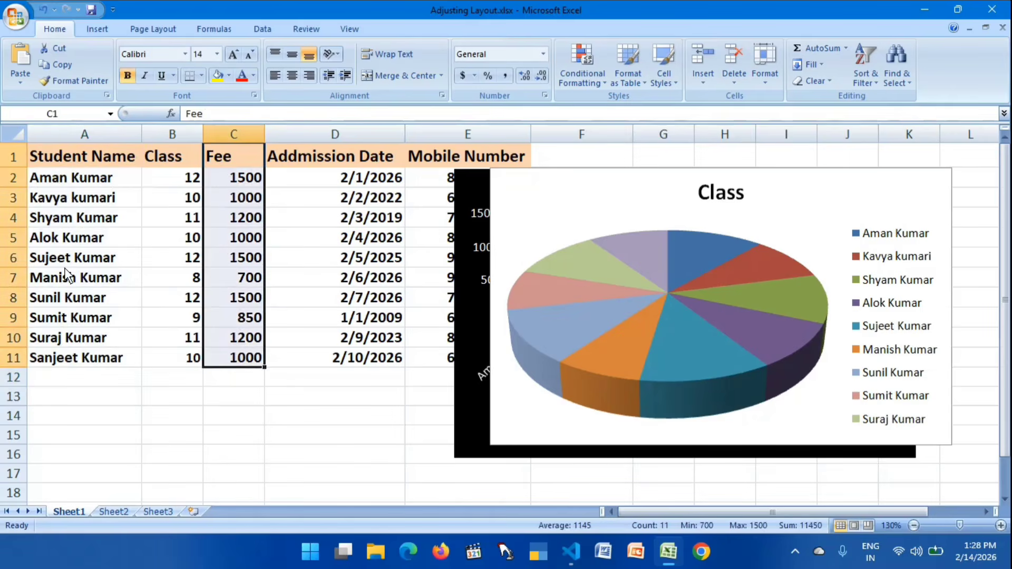
# - Insert an exploded 3-D pie chart from the non-adjacent ranges A1:A11 and C1:C11, and move it over the Class pie chart
pyautogui.moveTo(47, 153); pyautogui.dragTo(93, 359)
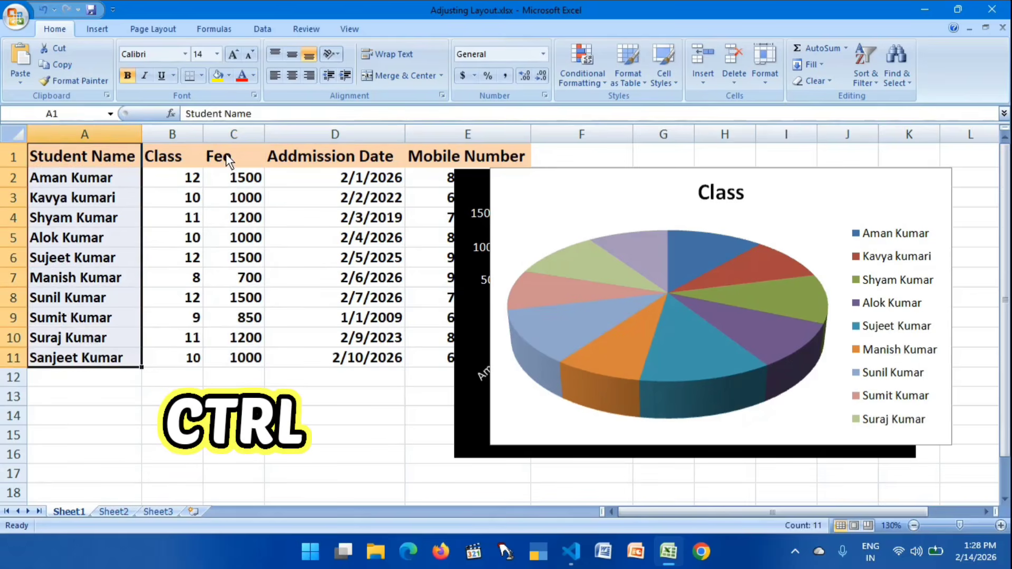
pyautogui.moveTo(226, 157); pyautogui.dragTo(251, 369)
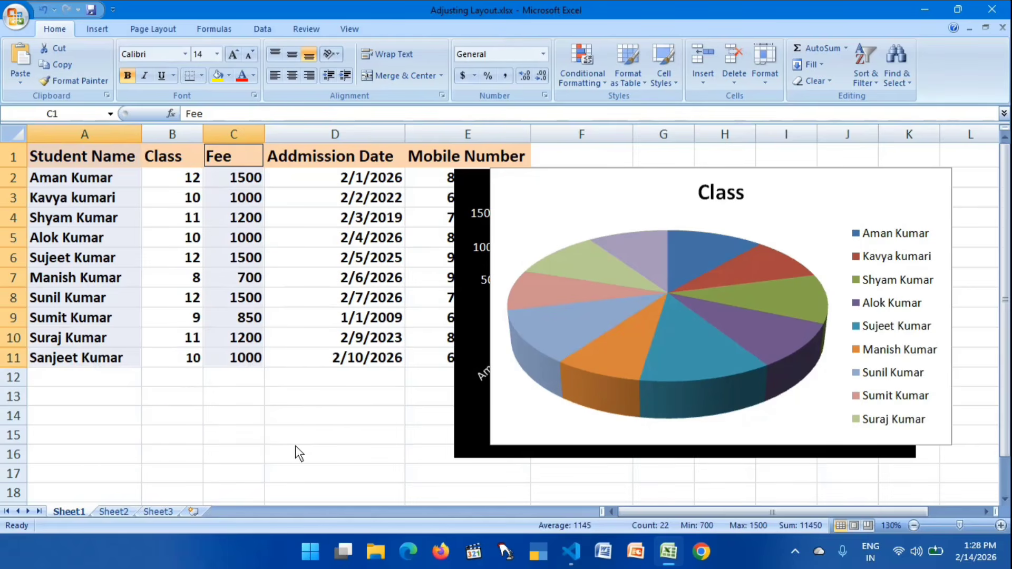
pyautogui.click(98, 26)
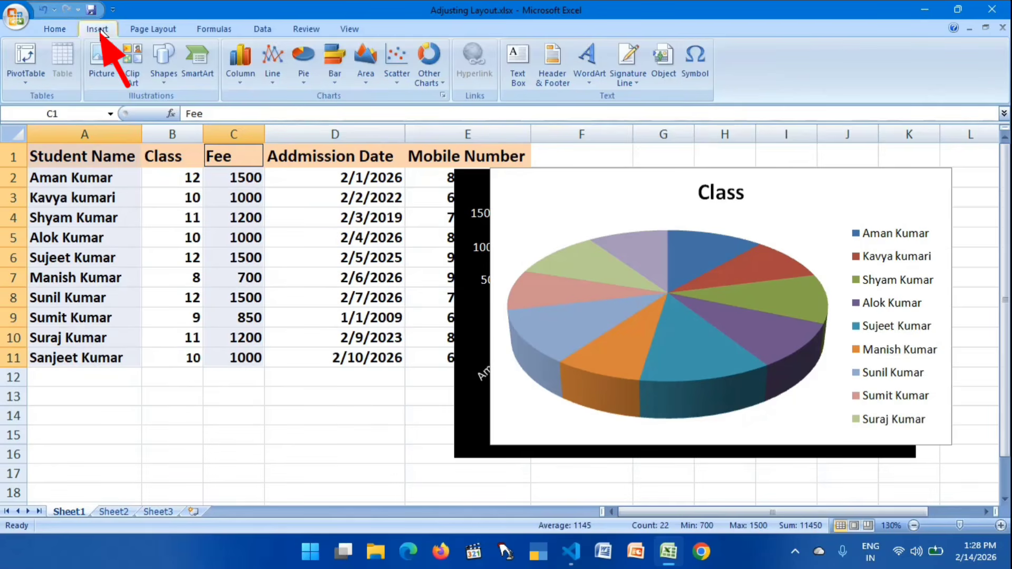
pyautogui.click(302, 87)
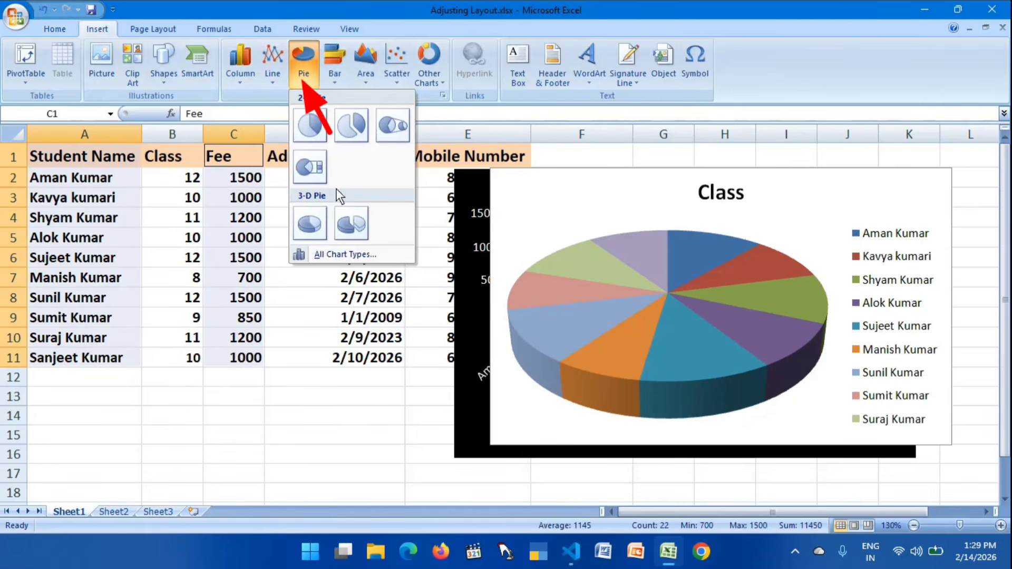
pyautogui.click(347, 232)
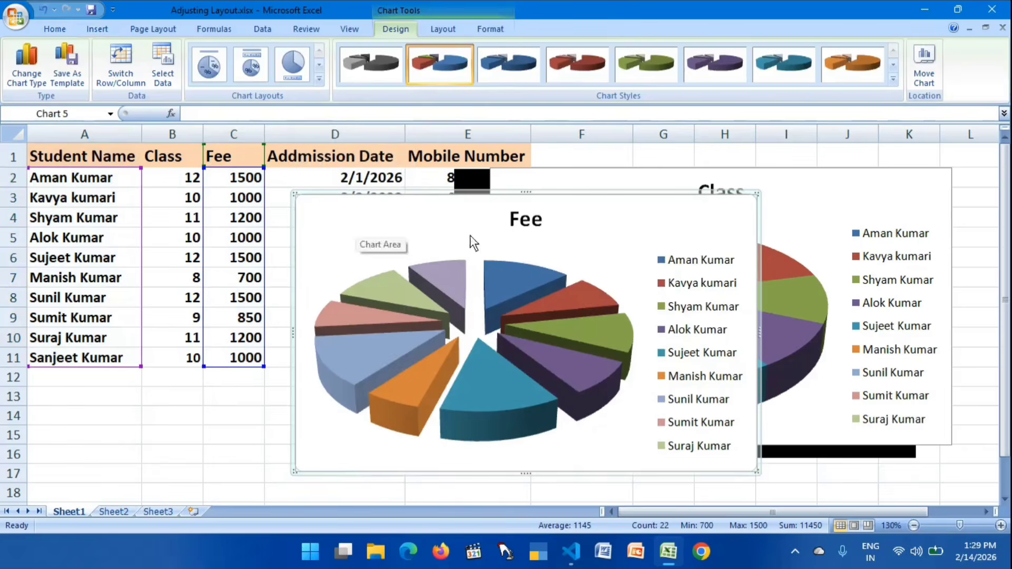
pyautogui.moveTo(563, 195); pyautogui.dragTo(706, 158)
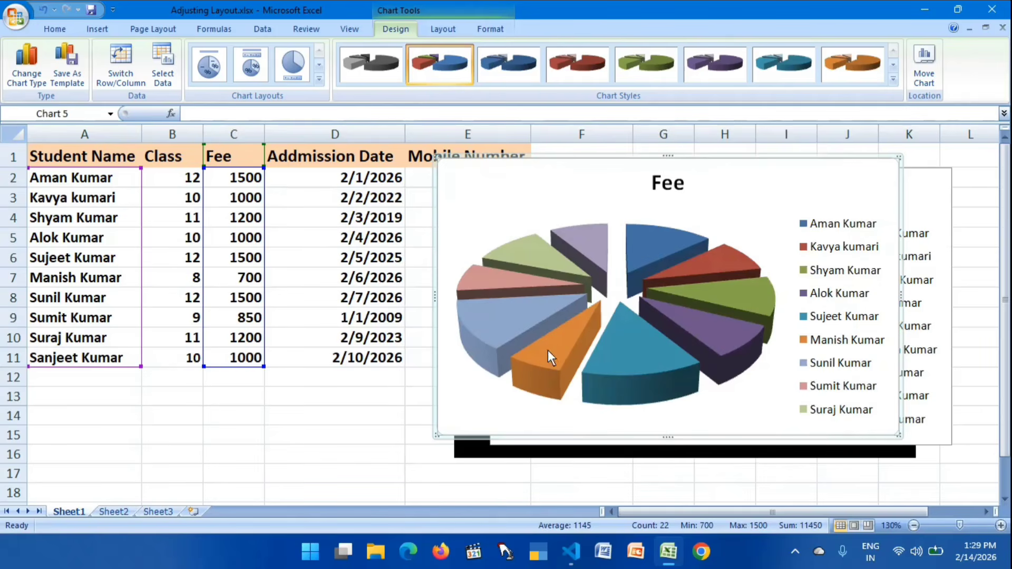
# - Shrink the exploded Fee pie chart, place it over columns B to D from row 10 down, and select the Class pie's slices
pyautogui.moveTo(560, 340)
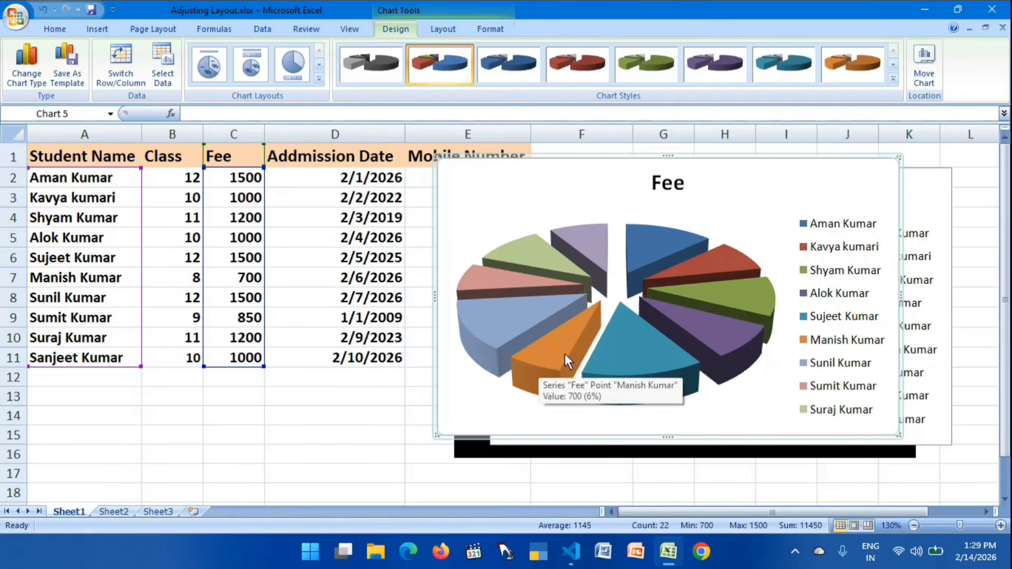
pyautogui.moveTo(705, 334)
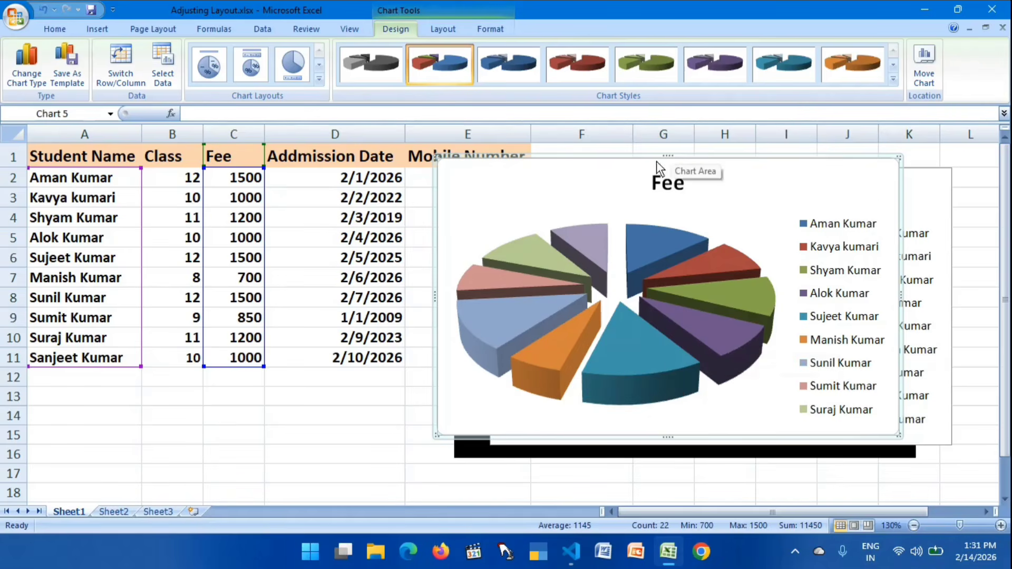
pyautogui.moveTo(661, 158); pyautogui.dragTo(378, 178)
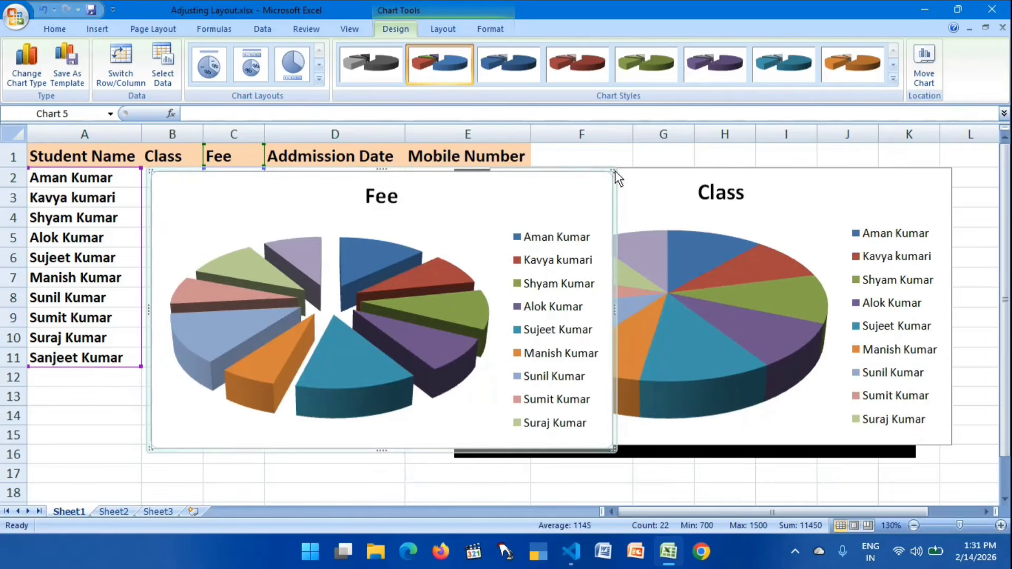
pyautogui.moveTo(496, 231); pyautogui.dragTo(398, 258)
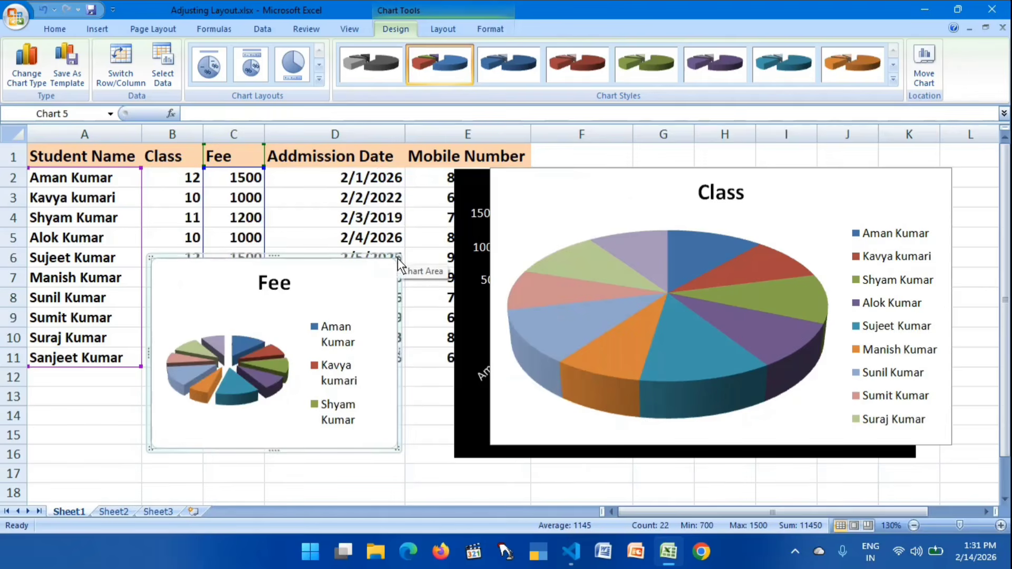
pyautogui.moveTo(321, 257); pyautogui.dragTo(324, 330)
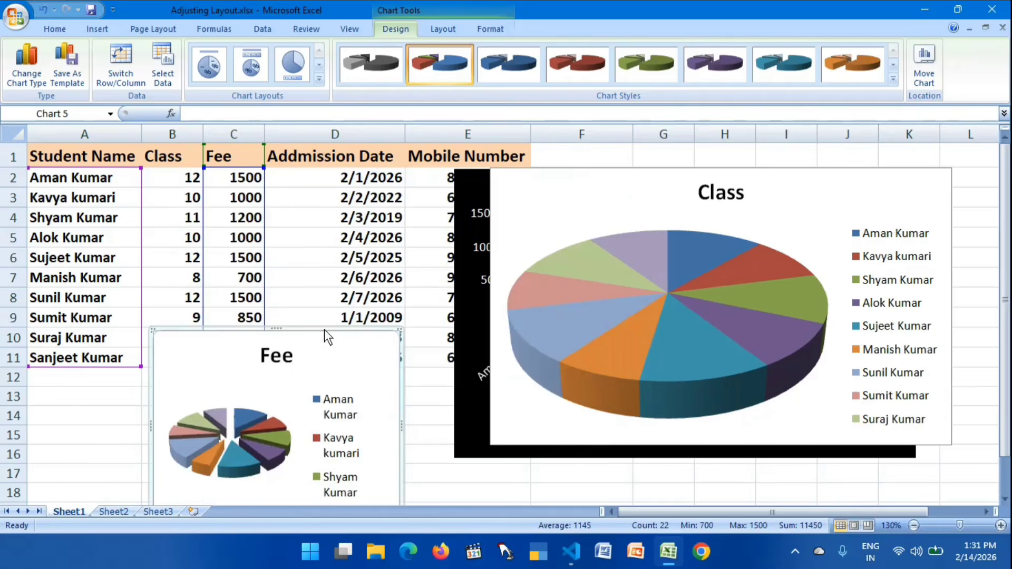
pyautogui.click(691, 291)
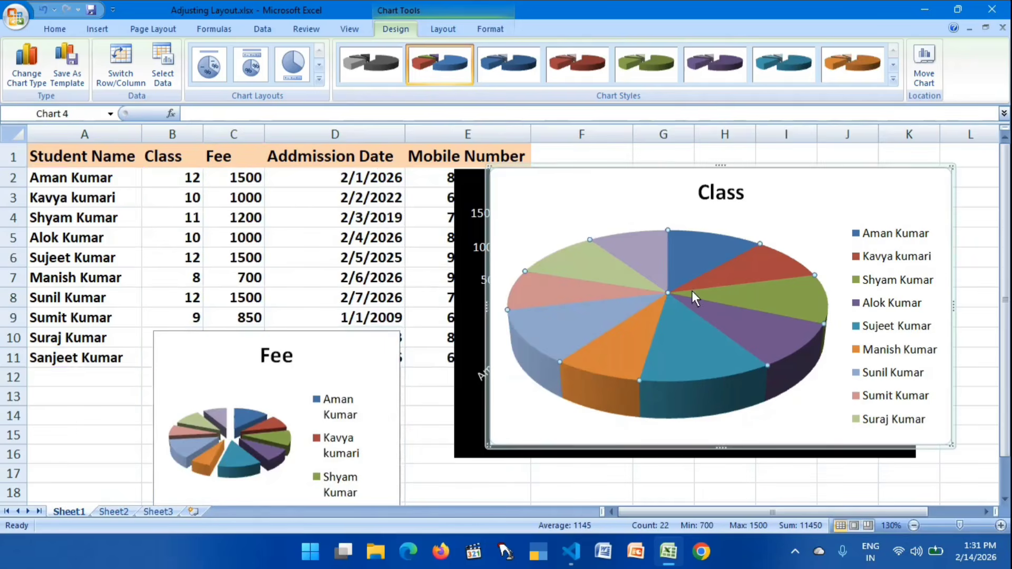
# - Delete the Class pie chart and the black-background cone chart underneath it
pyautogui.click(759, 168)
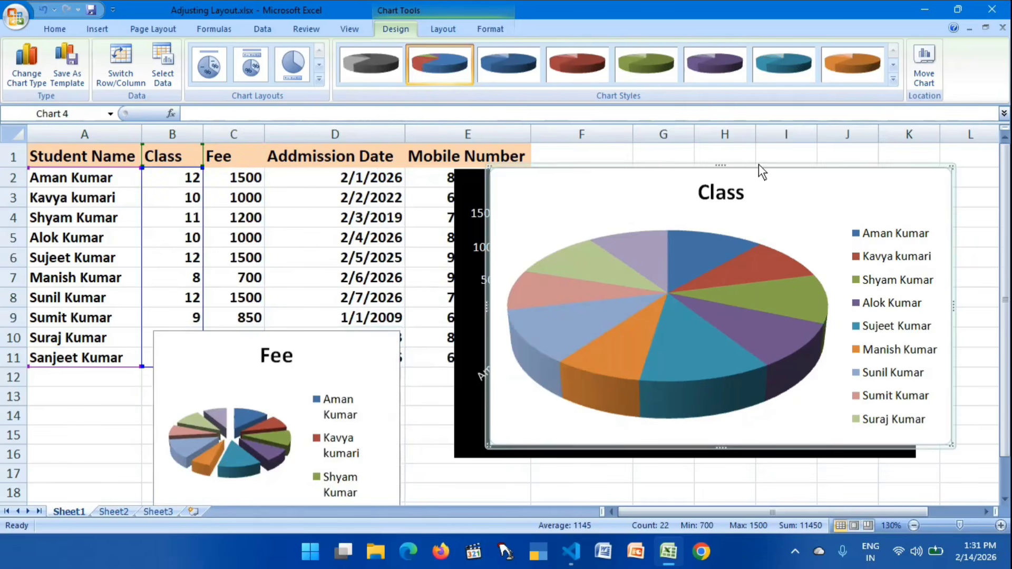
pyautogui.click(758, 163)
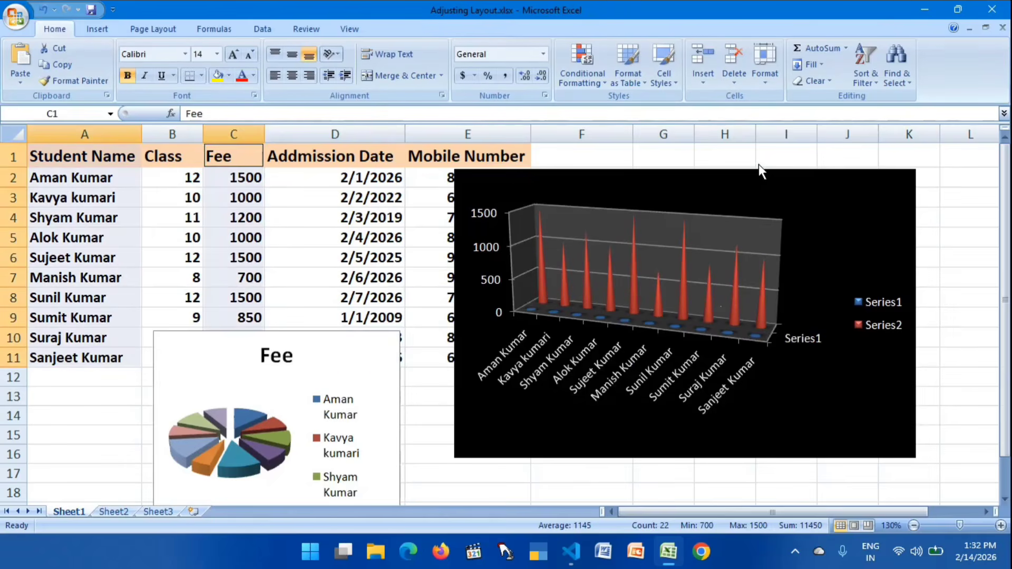
pyautogui.click(727, 207)
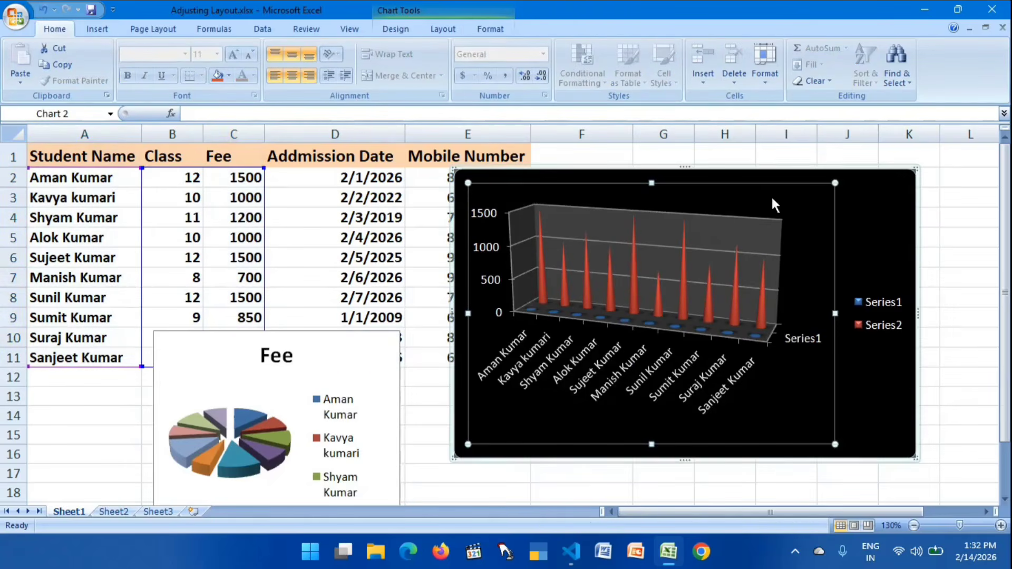
pyautogui.click(865, 169)
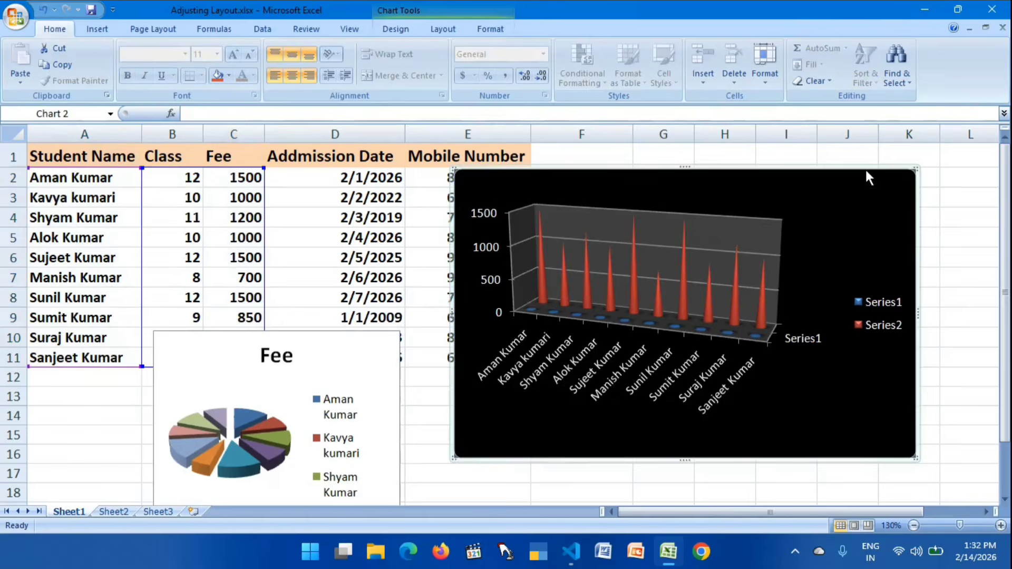
pyautogui.press('Delete')
# - Move the exploded Fee pie chart off the table into the blank area over columns G to K, starting at row 2
pyautogui.click(327, 332)
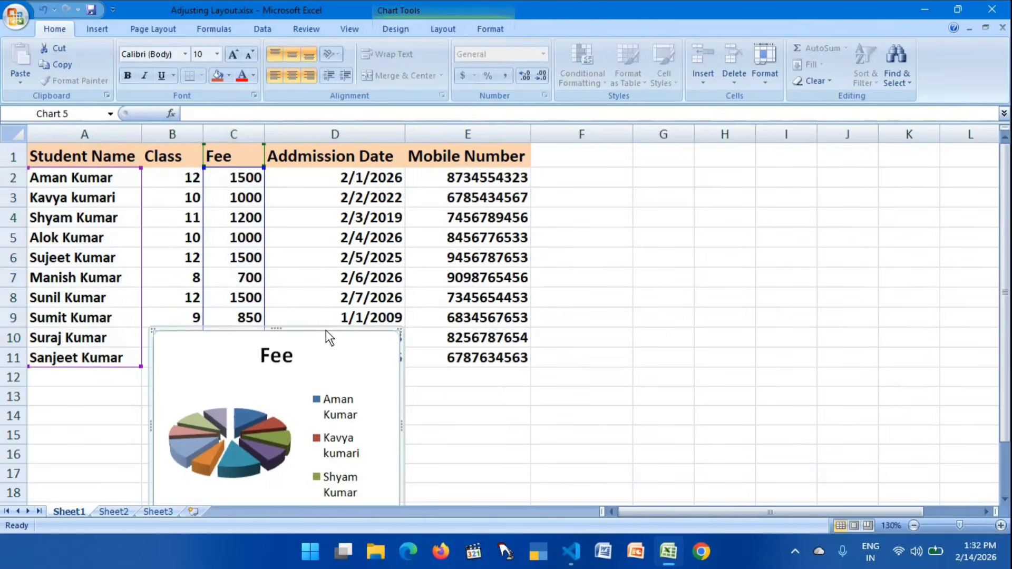
pyautogui.moveTo(328, 333); pyautogui.dragTo(922, 153)
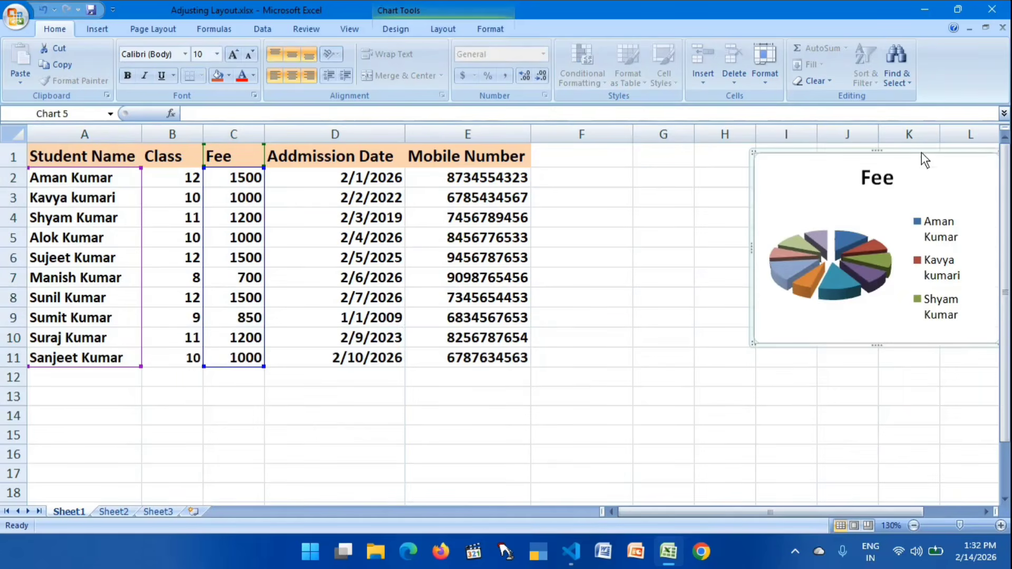
pyautogui.click(695, 264)
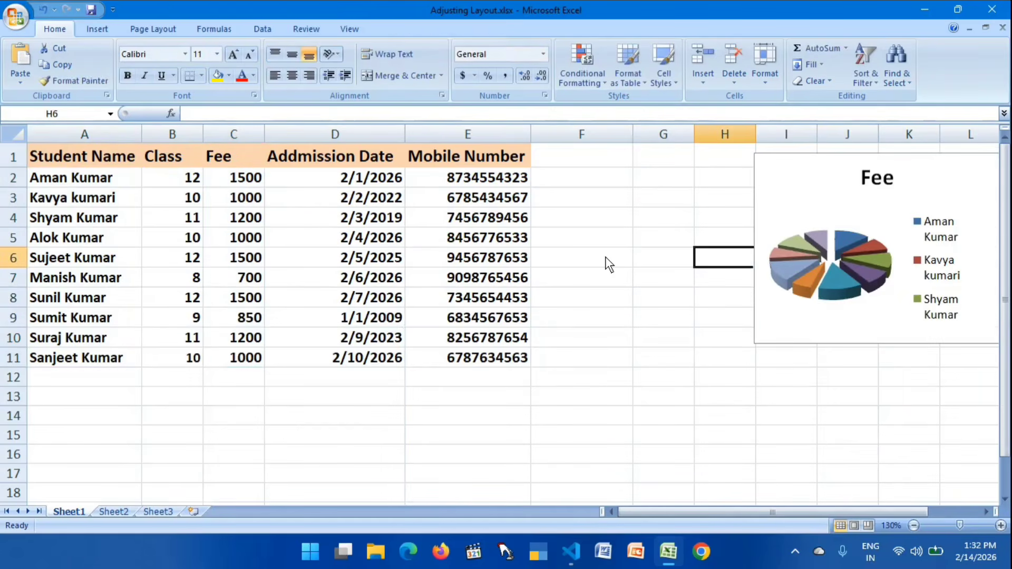
pyautogui.click(52, 182)
pyautogui.moveTo(50, 182); pyautogui.dragTo(419, 362)
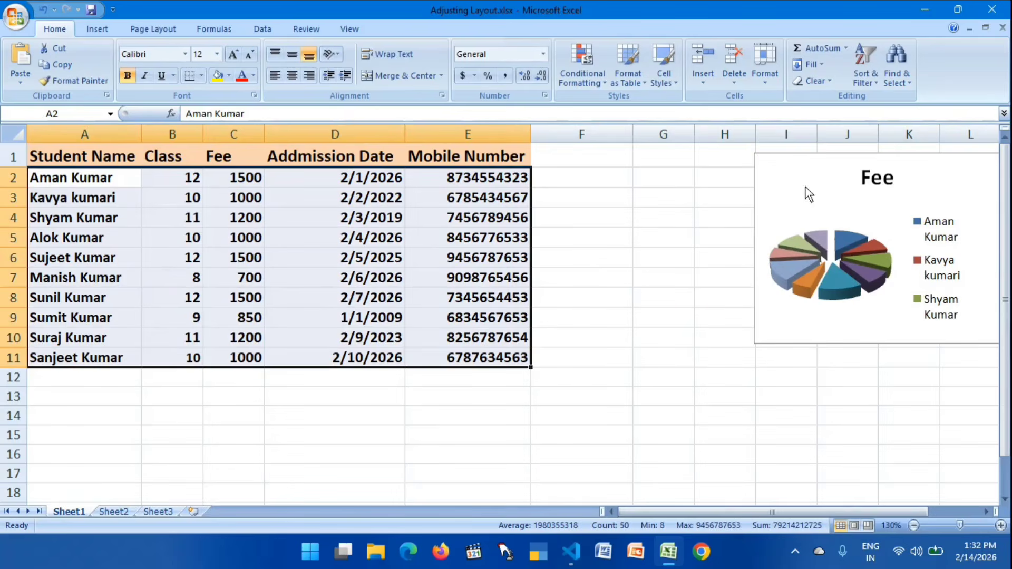
pyautogui.click(811, 154)
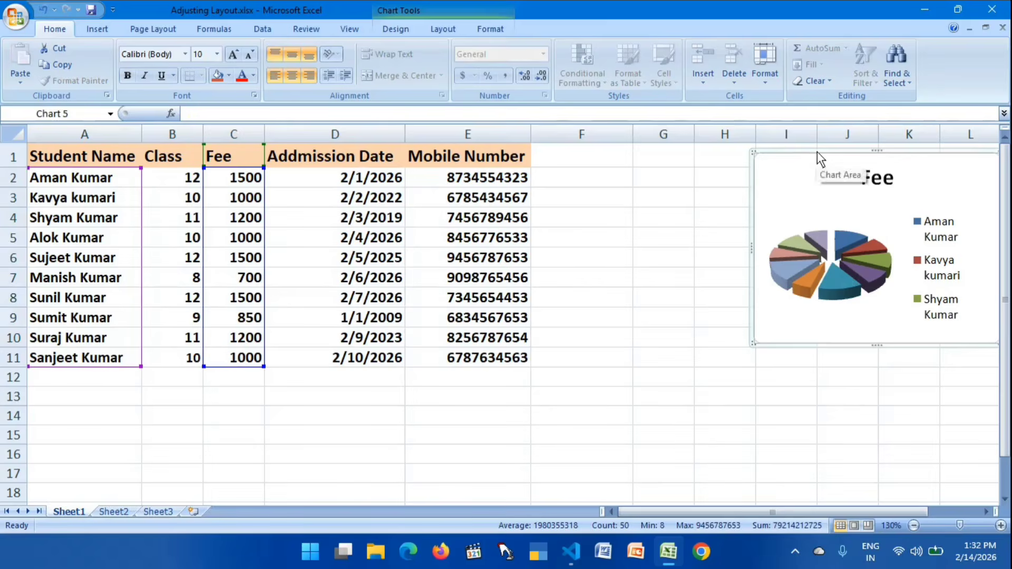
pyautogui.moveTo(817, 151); pyautogui.dragTo(705, 174)
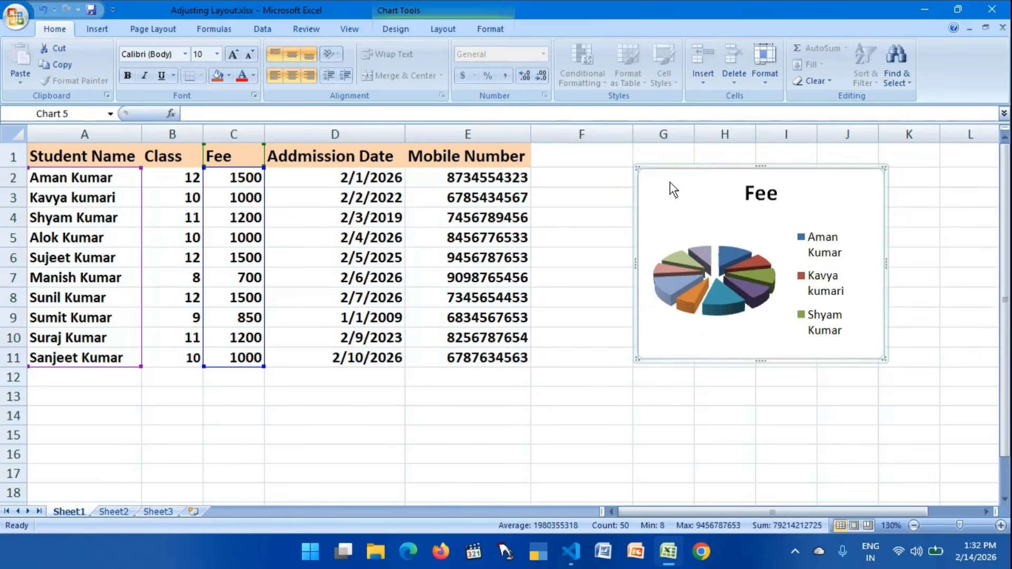
pyautogui.click(543, 280)
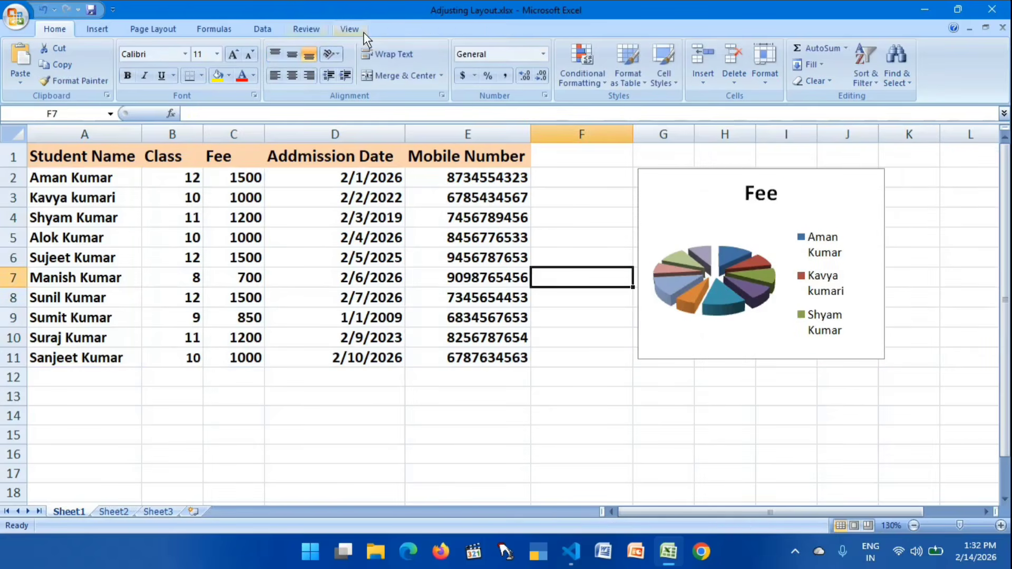
# - Show the Fee pie chart's formatting tools and enlarge the chart to about 2.74" high and 3.58" wide
pyautogui.click(724, 169)
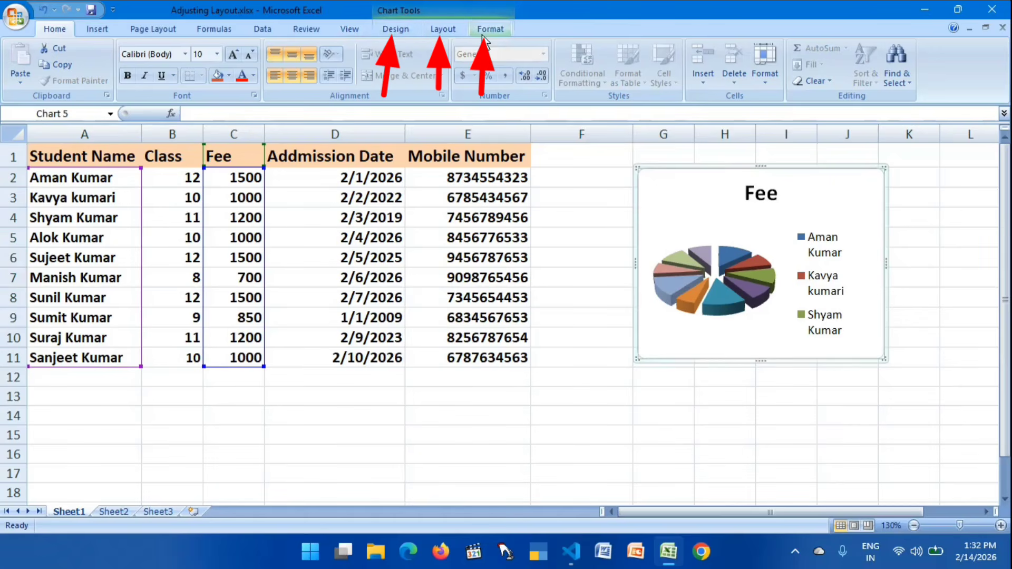
pyautogui.click(393, 32)
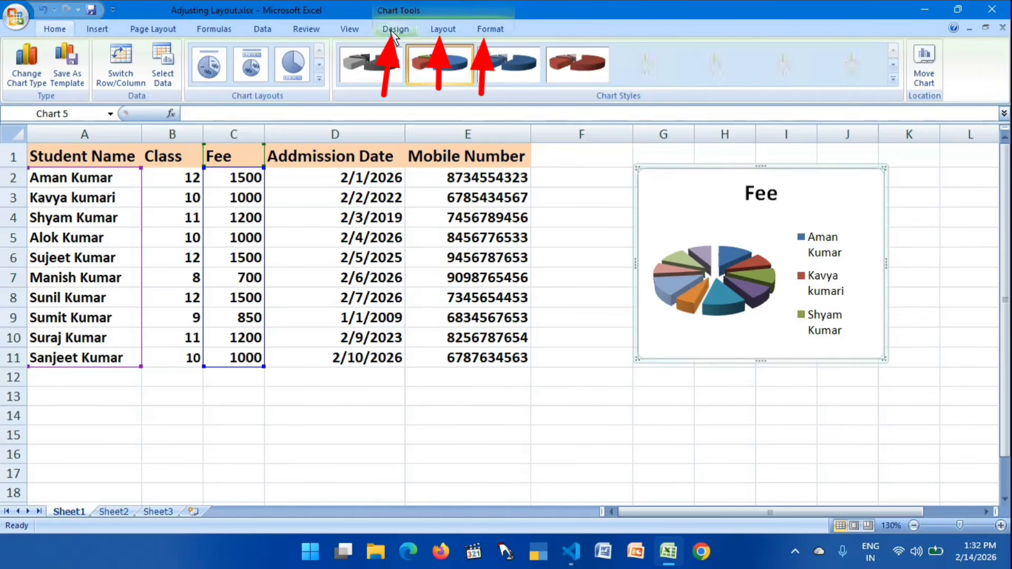
pyautogui.click(449, 30)
pyautogui.click(499, 27)
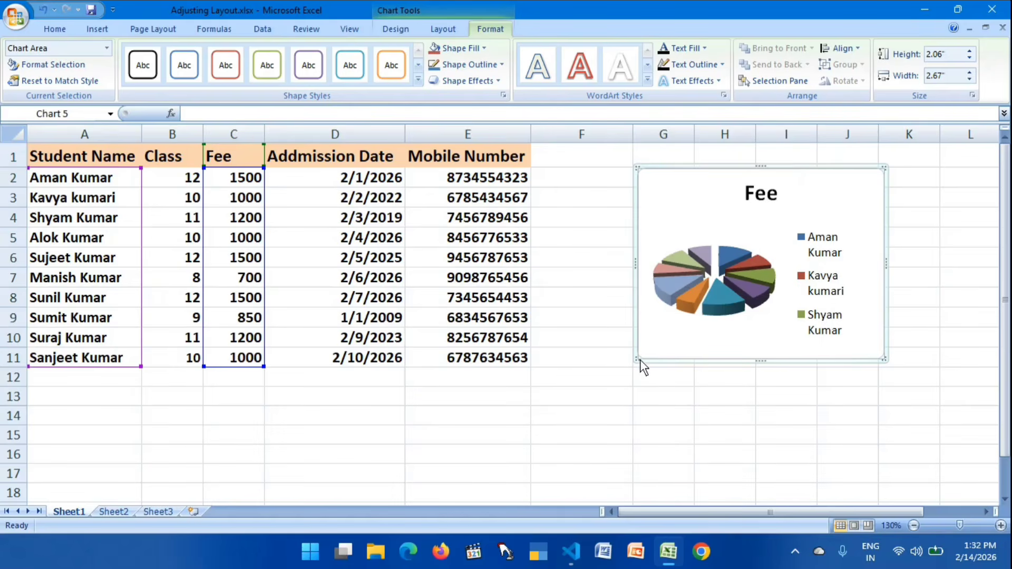
pyautogui.moveTo(637, 363); pyautogui.dragTo(553, 424)
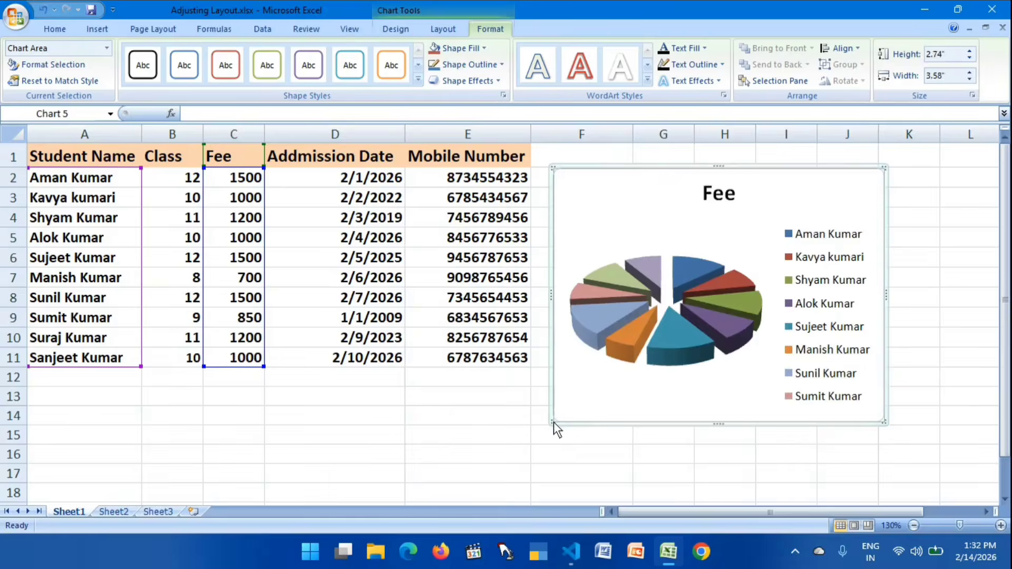
pyautogui.click(704, 295)
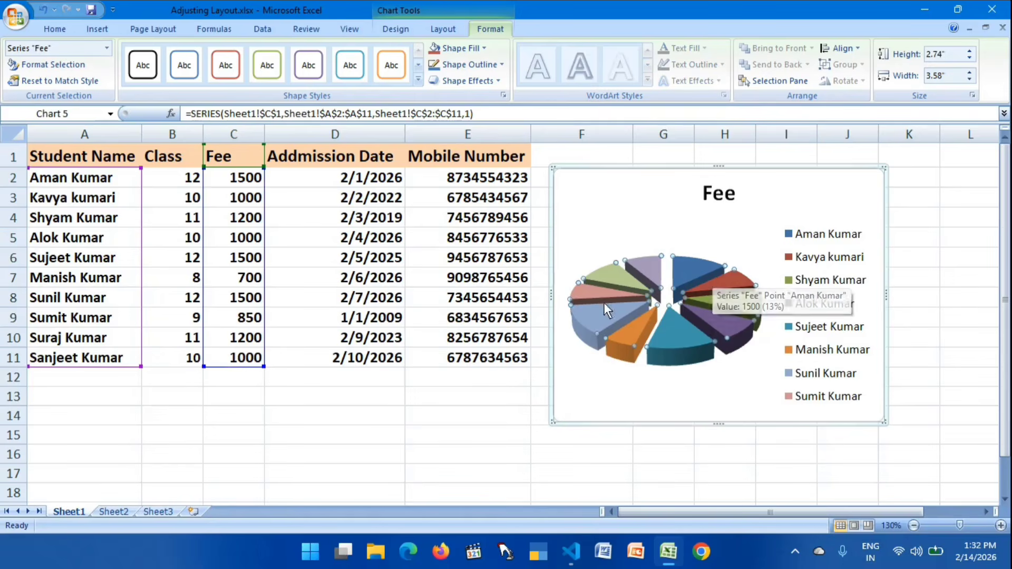
pyautogui.moveTo(631, 280)
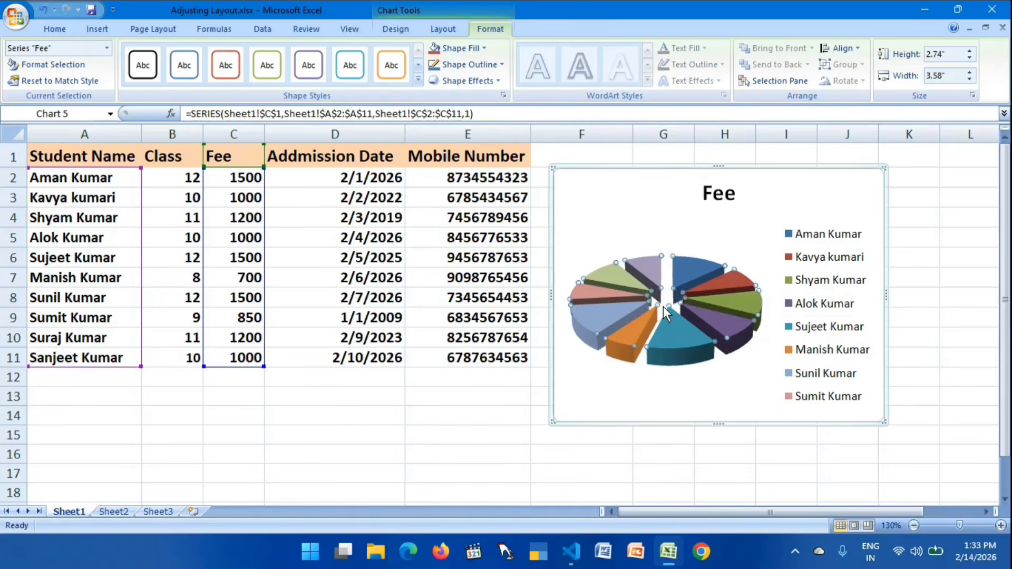
pyautogui.click(484, 48)
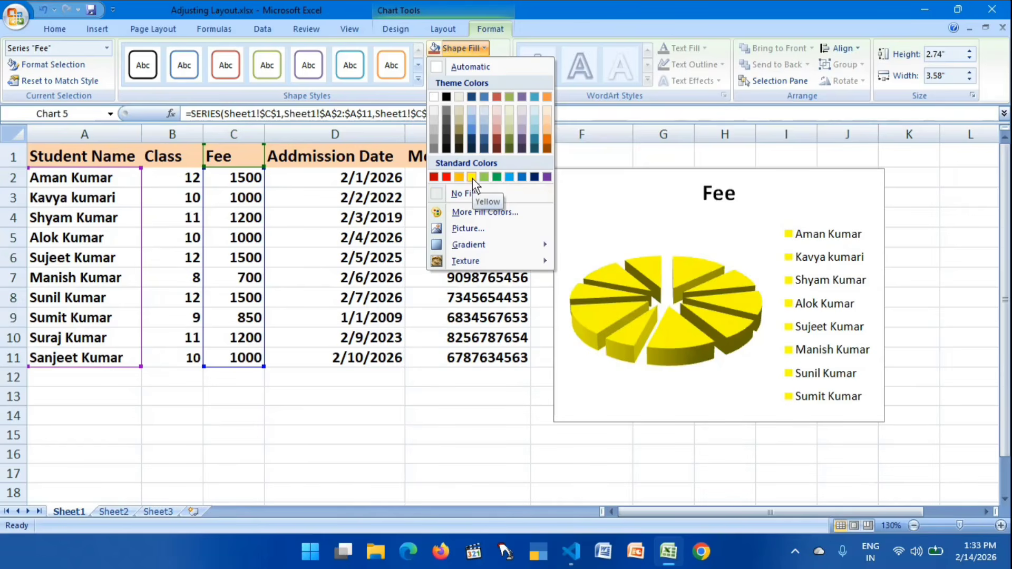
pyautogui.click(618, 224)
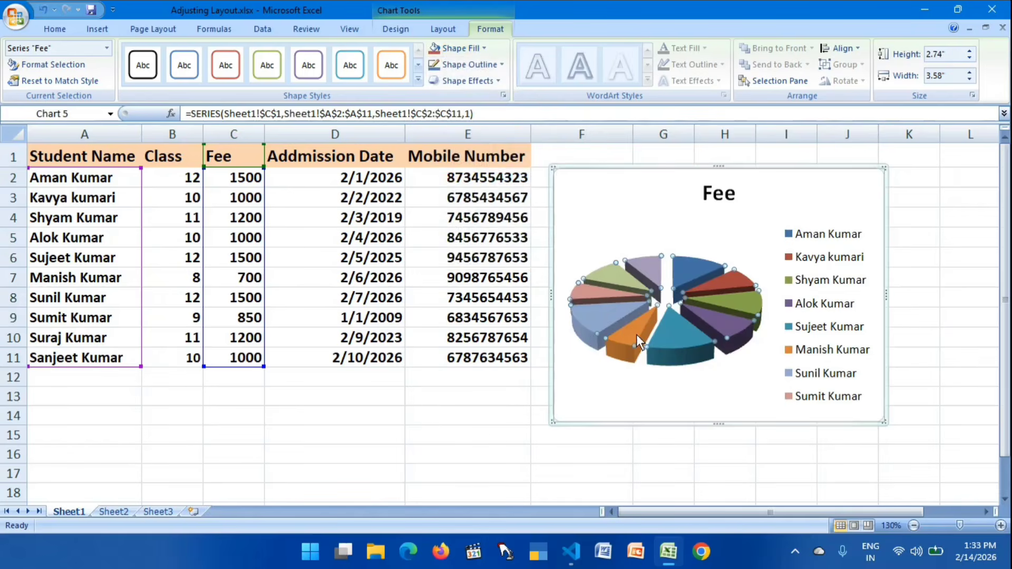
# - Fill the Fee chart's plot area with Dark Red and give it a black outline
pyautogui.click(725, 233)
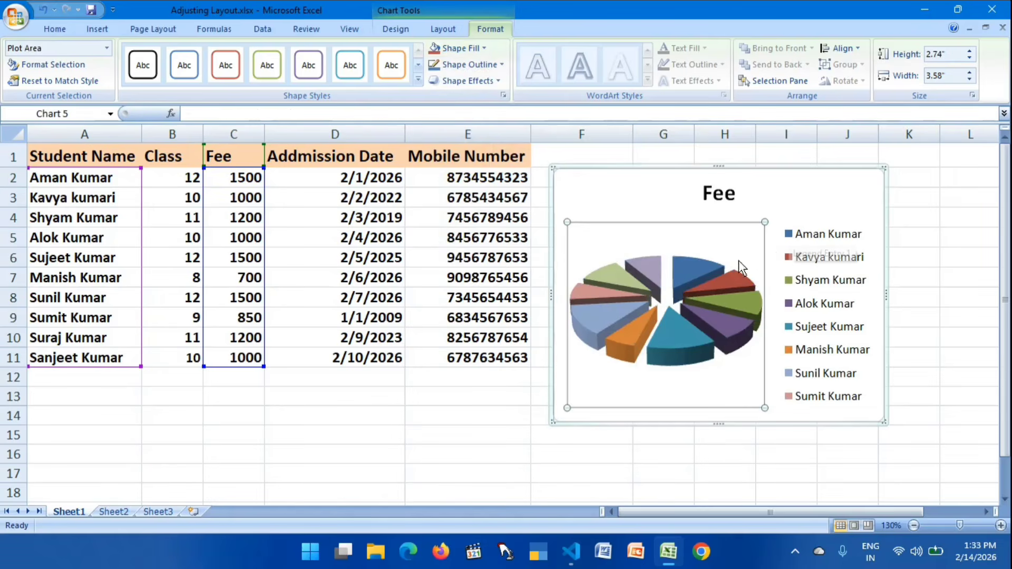
pyautogui.moveTo(694, 270)
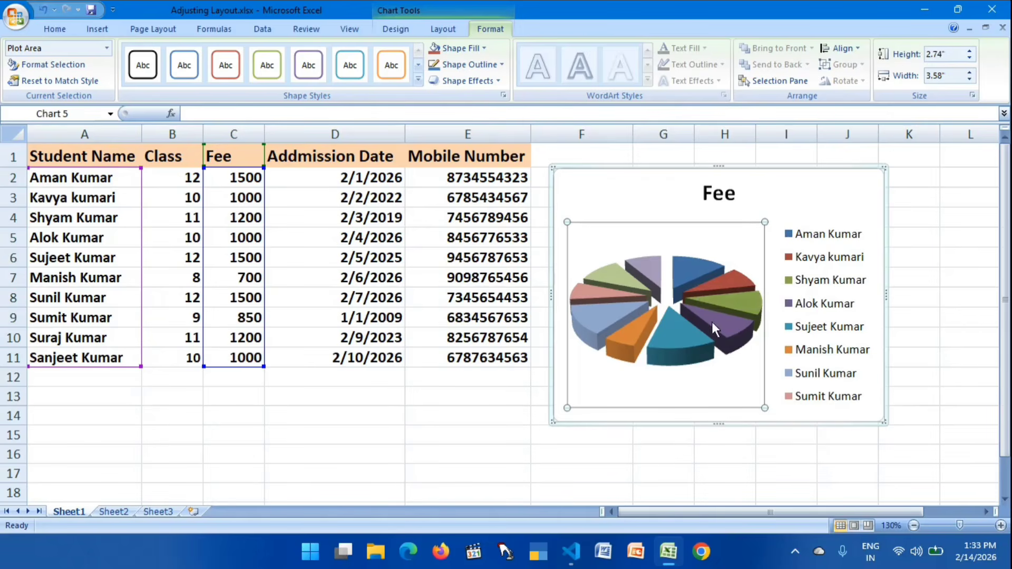
pyautogui.moveTo(627, 294)
pyautogui.click(479, 50)
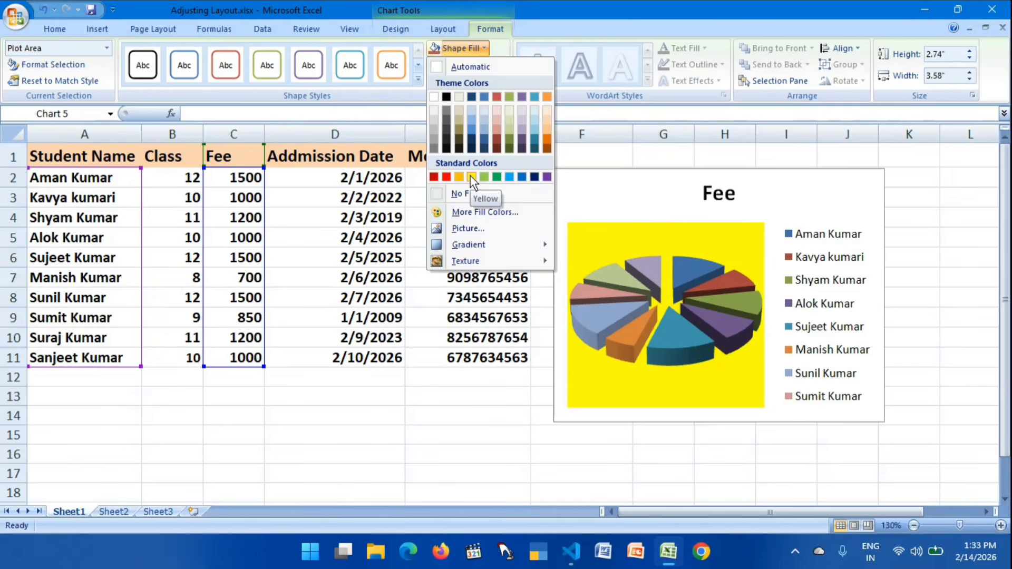
pyautogui.click(434, 178)
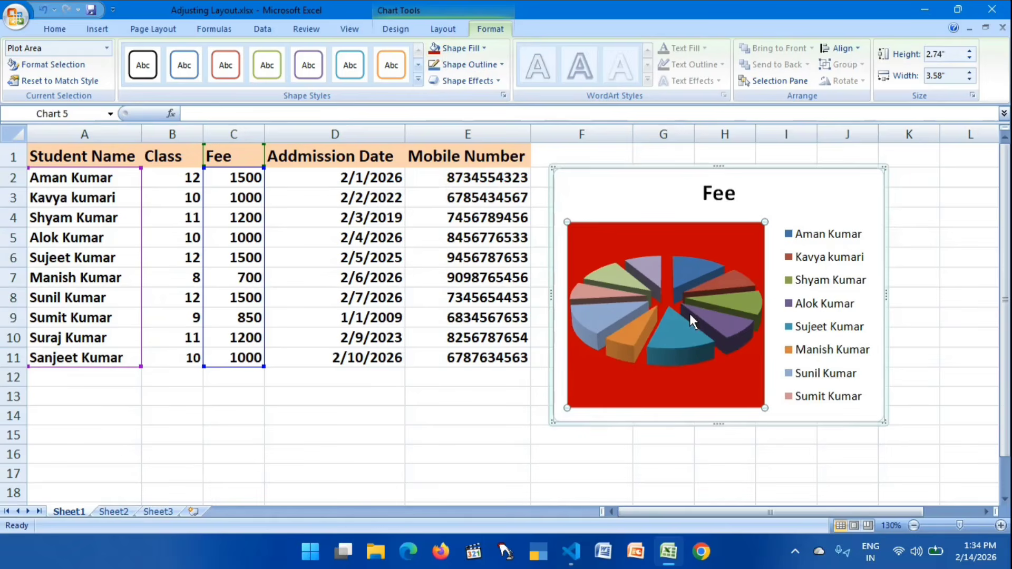
pyautogui.moveTo(690, 314)
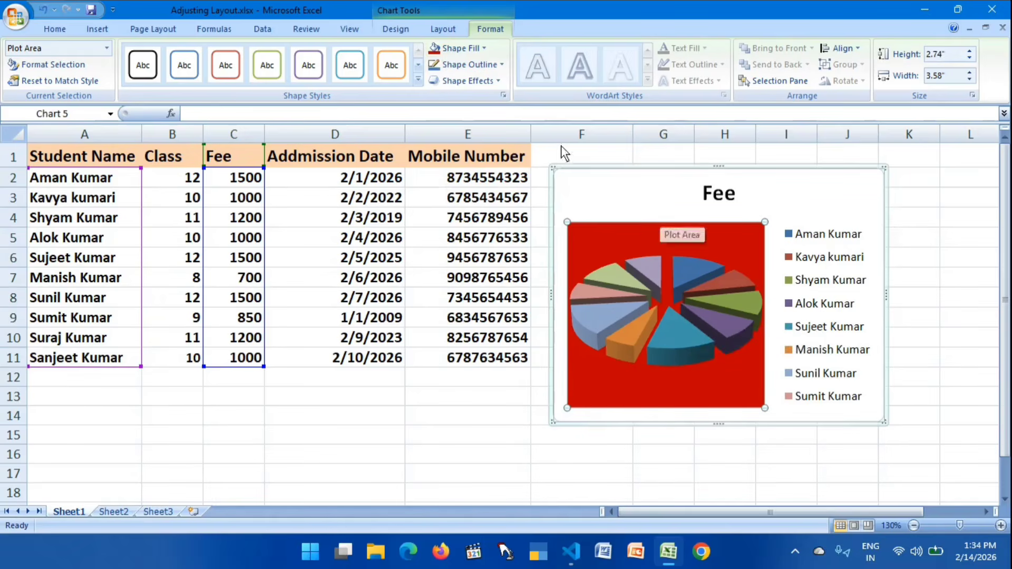
pyautogui.click(483, 65)
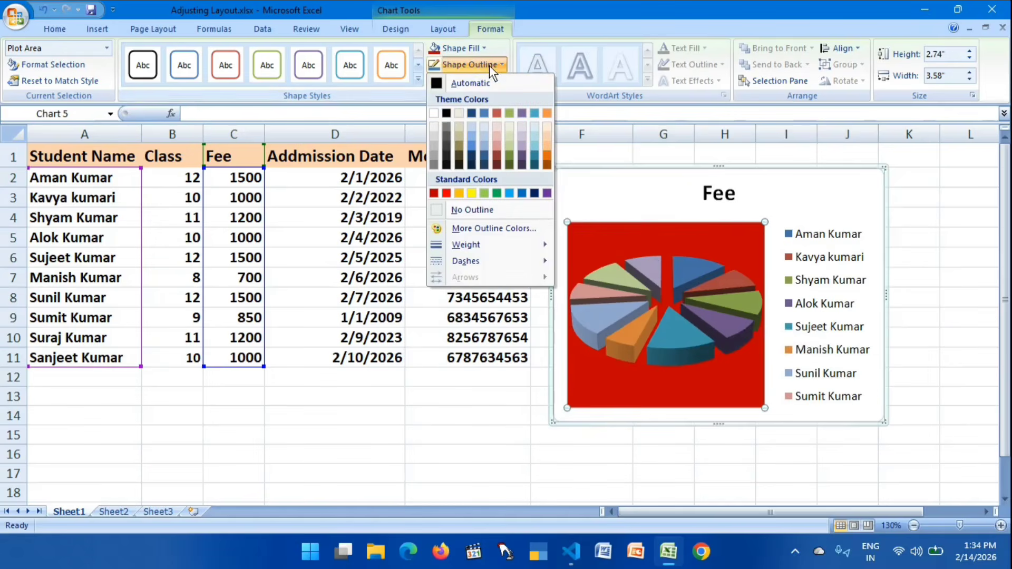
pyautogui.click(447, 113)
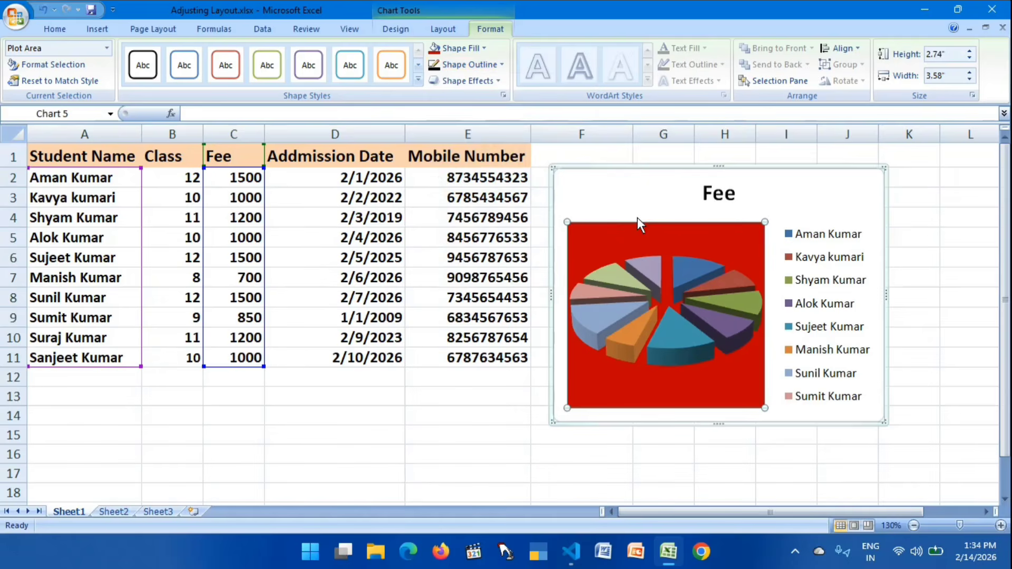
# - Fill the Fee chart's chart area with Yellow, and move the chart farther from the table over columns G to K
pyautogui.click(618, 188)
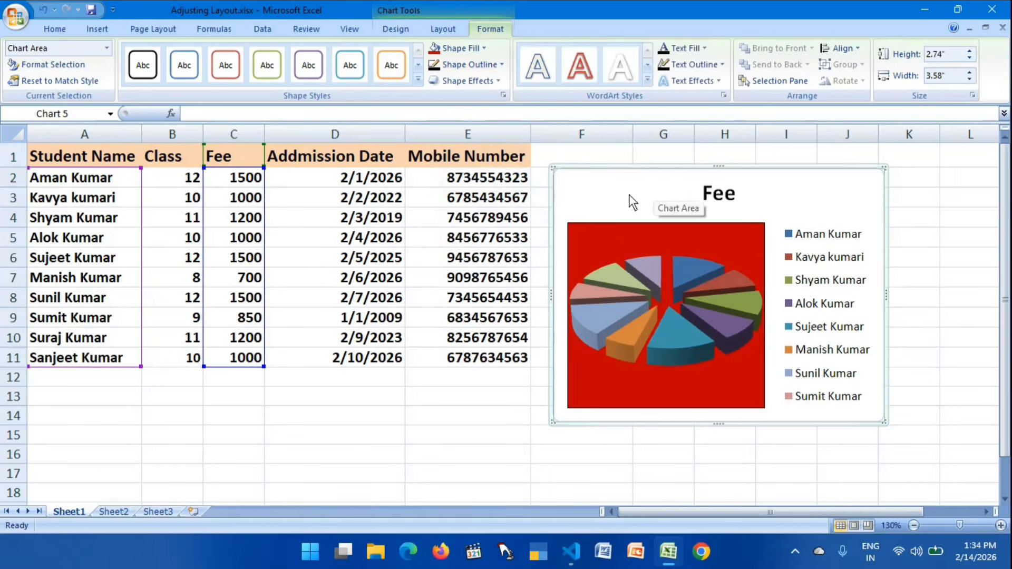
pyautogui.click(486, 48)
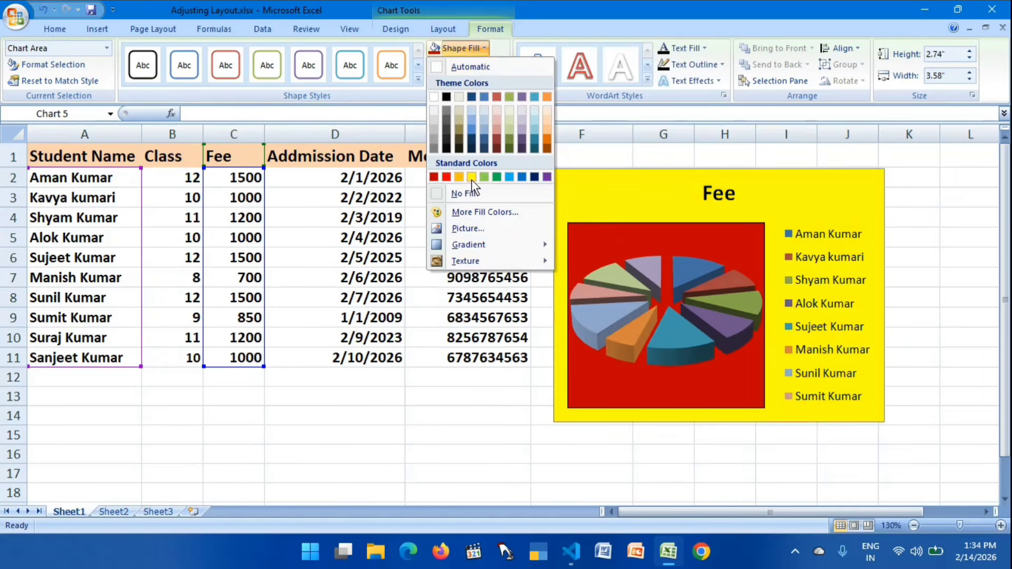
pyautogui.click(472, 177)
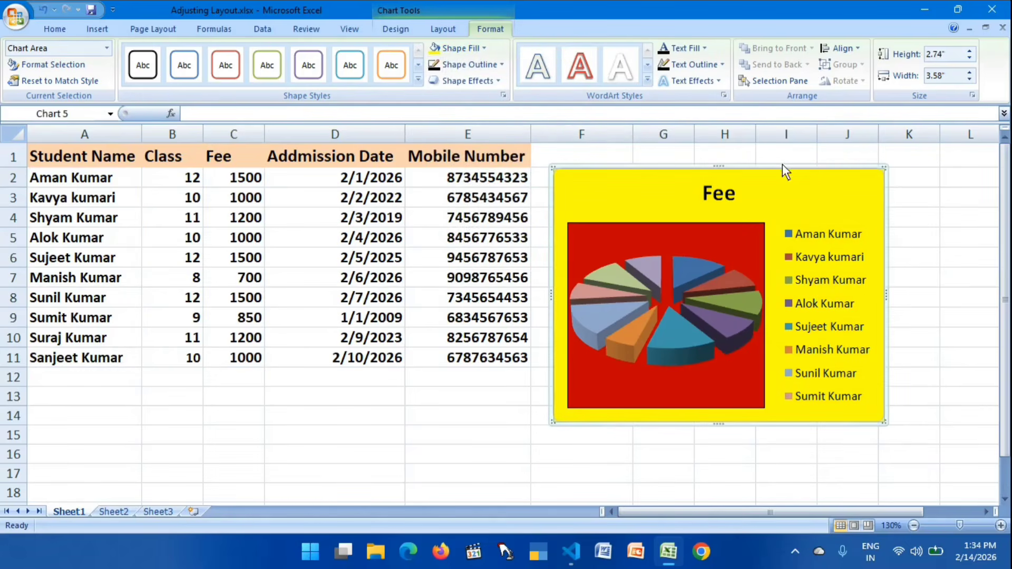
pyautogui.moveTo(756, 166); pyautogui.dragTo(829, 171)
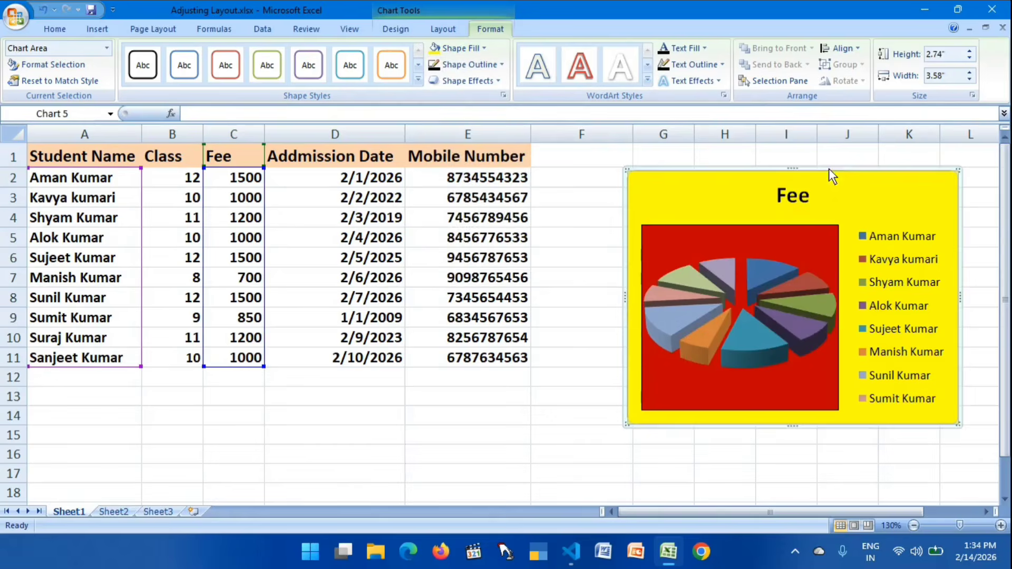
pyautogui.click(594, 228)
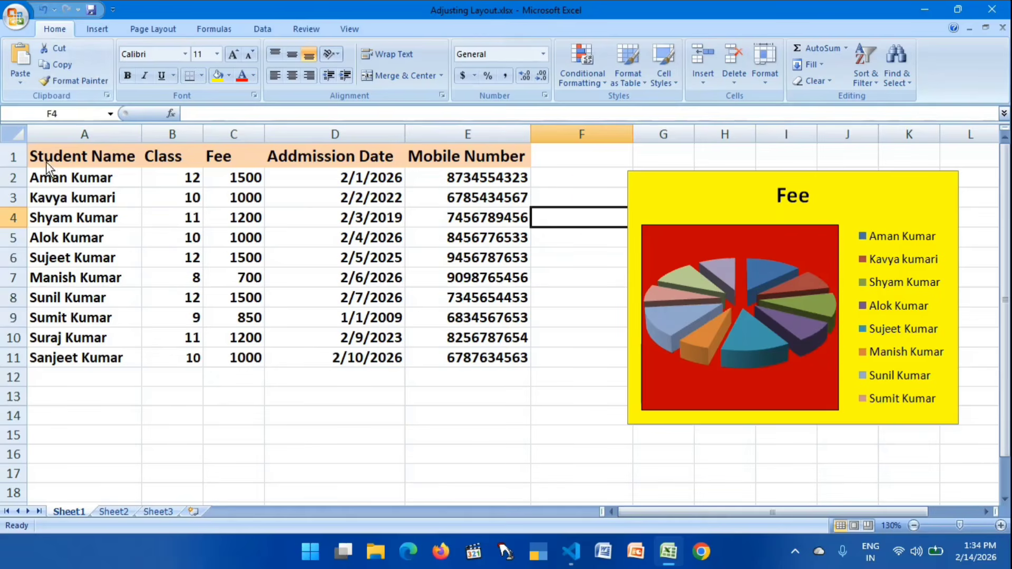
# - Insert a 3-D Cylinder column chart from the student names and classes in A2:B11
pyautogui.moveTo(51, 182); pyautogui.dragTo(191, 359)
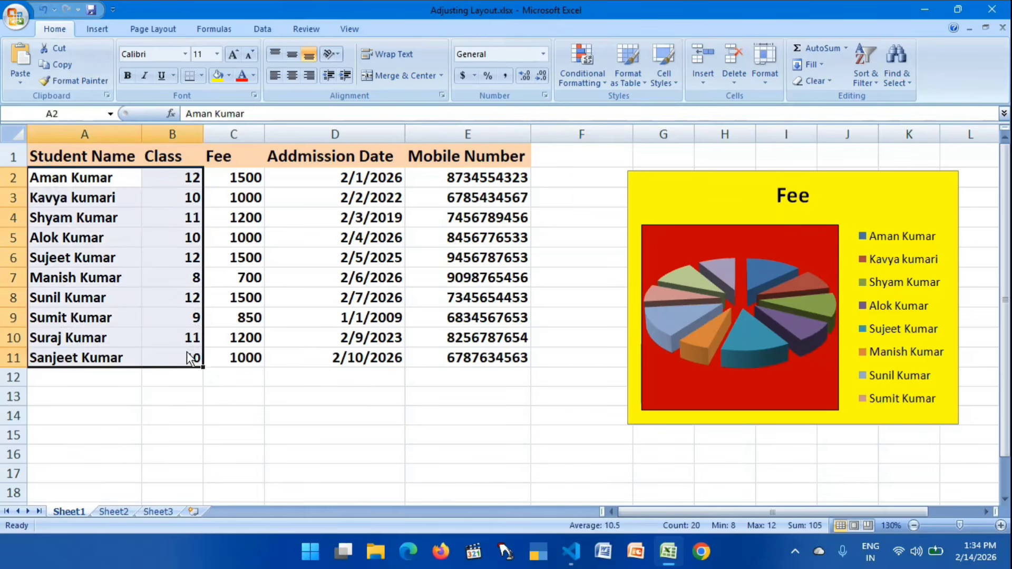
pyautogui.click(103, 24)
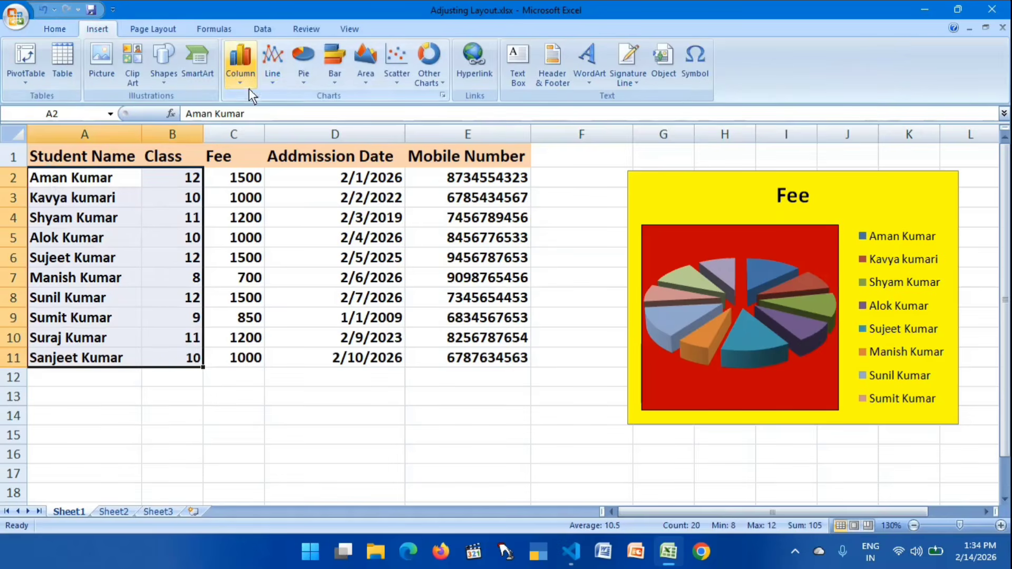
pyautogui.click(239, 79)
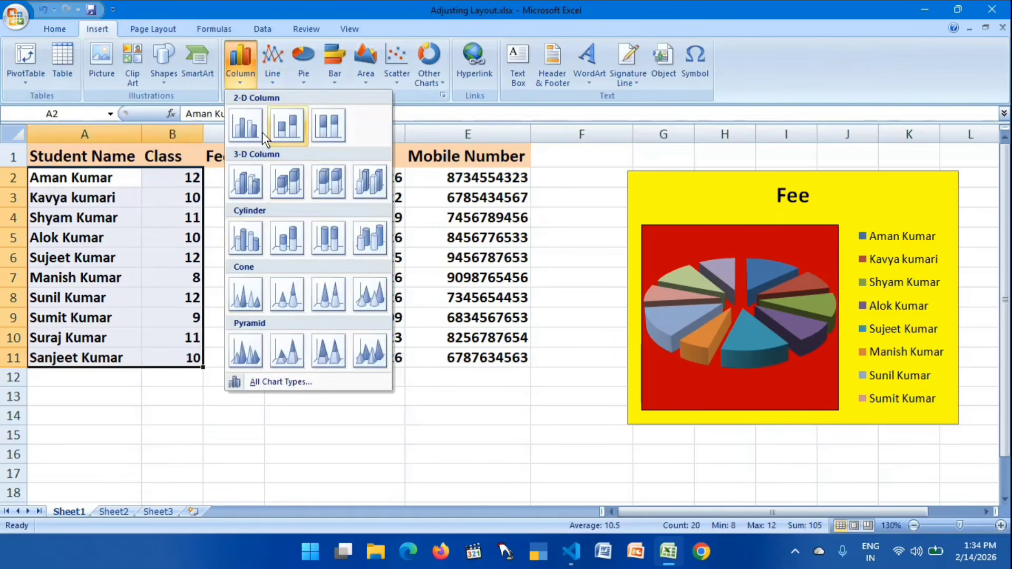
pyautogui.click(358, 231)
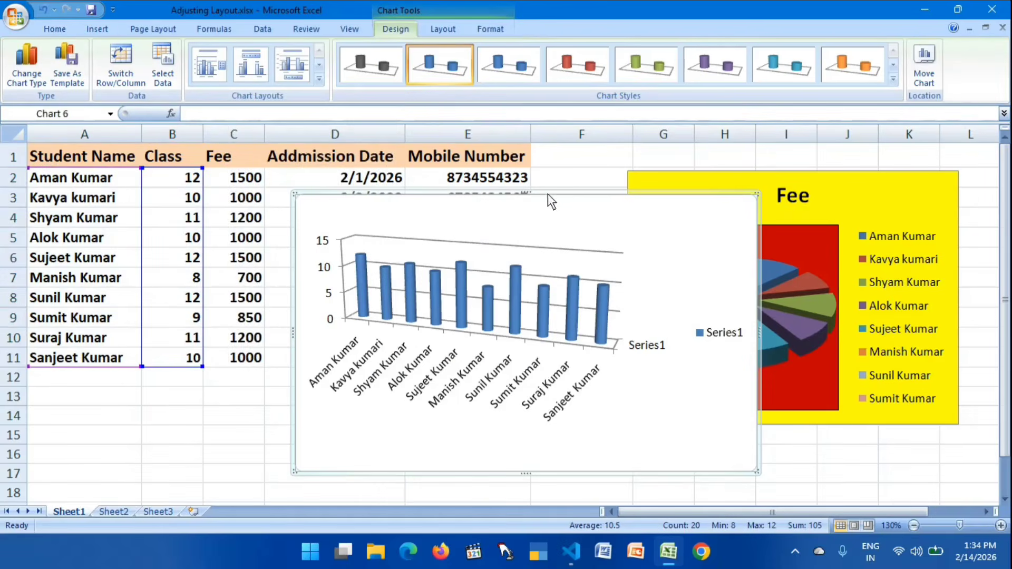
# - Move the class column chart over columns E to K and change it to a 2-D 100% Stacked Bar chart
pyautogui.moveTo(550, 200); pyautogui.dragTo(733, 187)
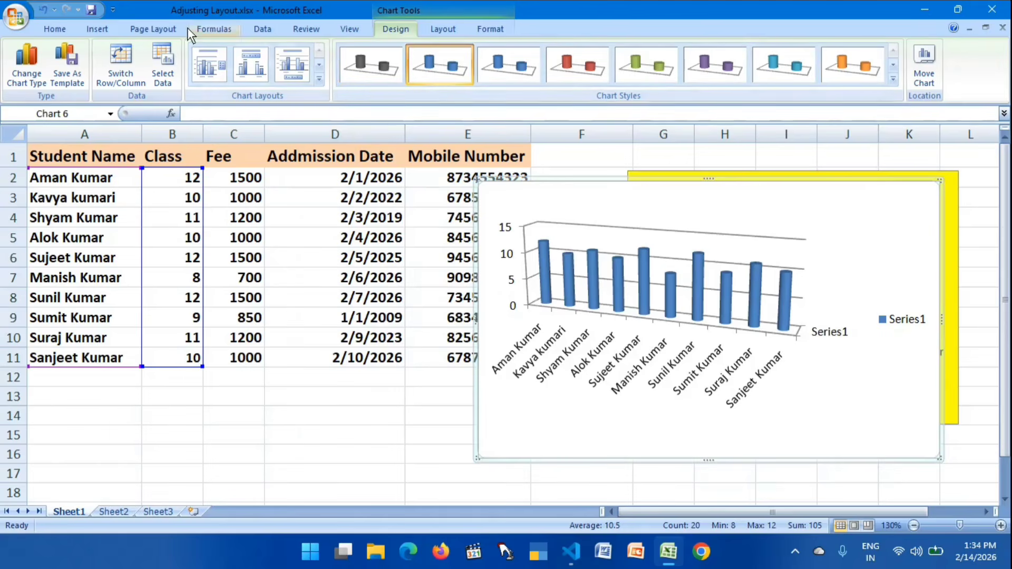
pyautogui.click(97, 31)
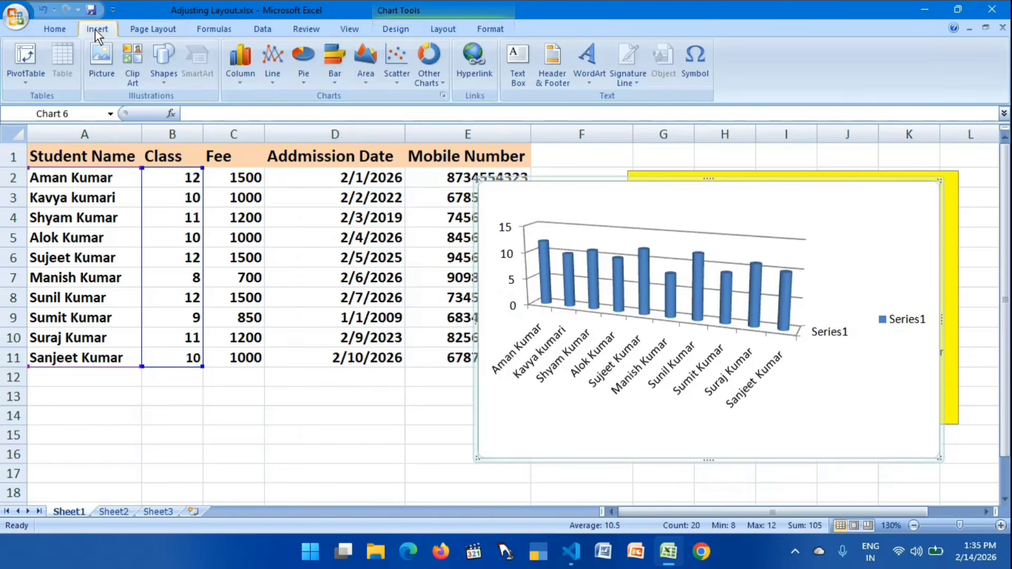
pyautogui.click(310, 78)
pyautogui.click(333, 79)
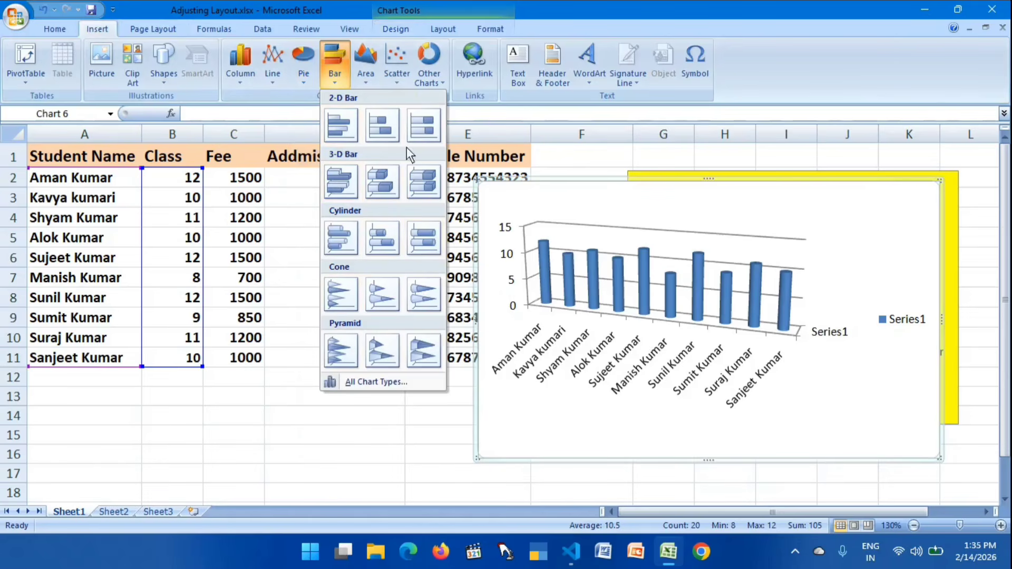
pyautogui.click(421, 124)
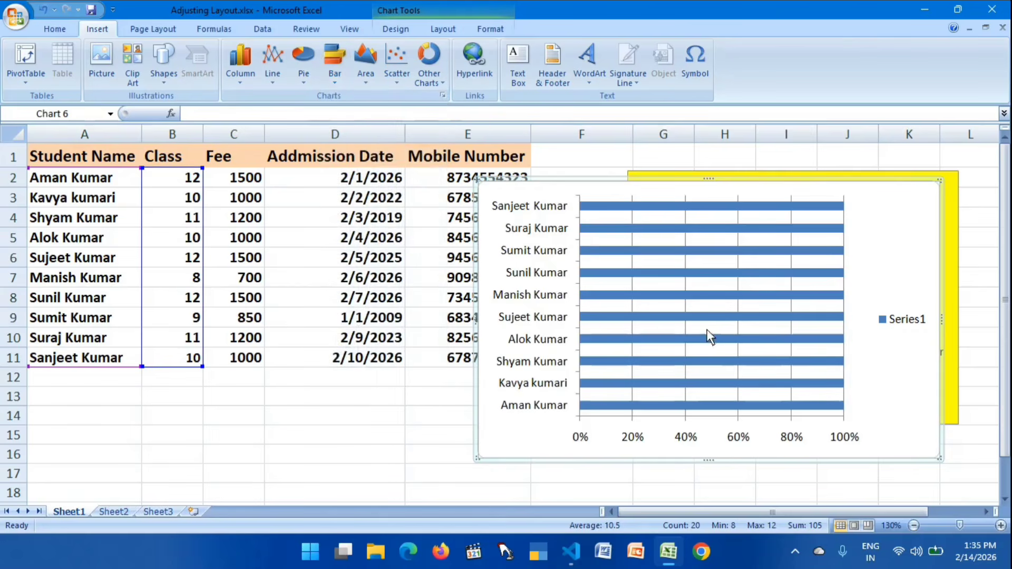
pyautogui.moveTo(706, 384)
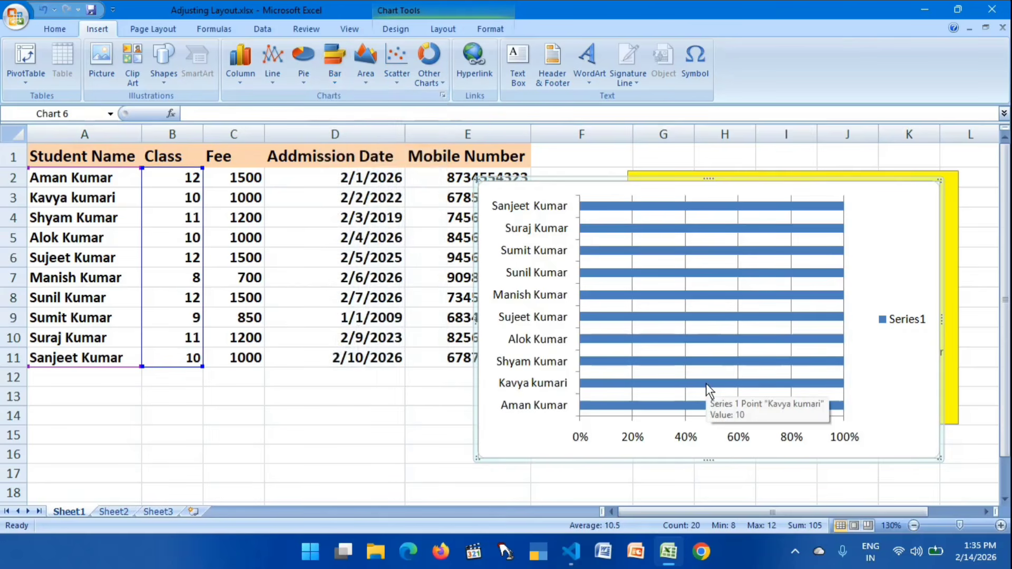
# - Send the class bar chart behind the Fee pie chart and shift it toward the table so it starts in column F
pyautogui.click(498, 33)
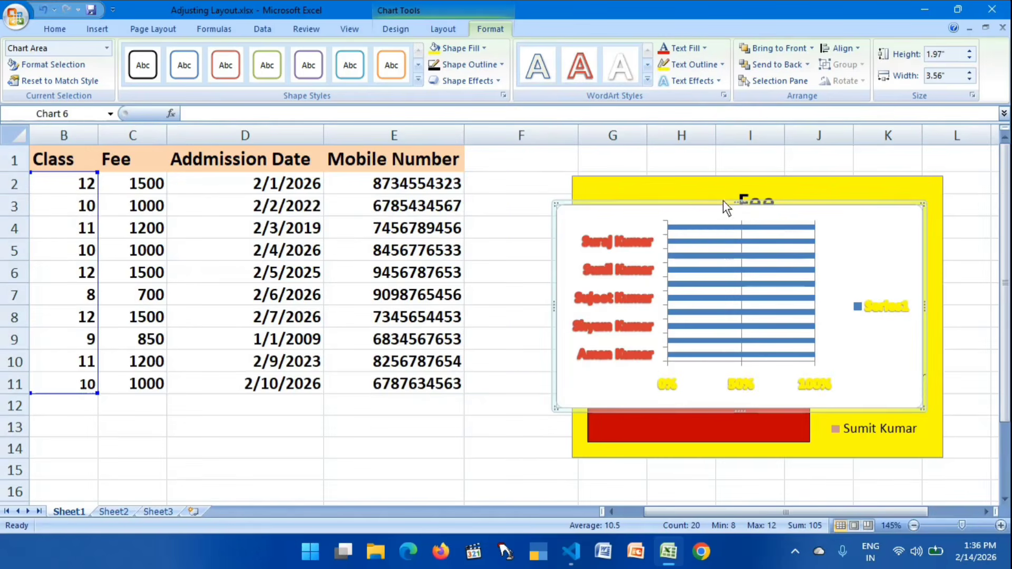
pyautogui.moveTo(688, 204); pyautogui.dragTo(665, 221)
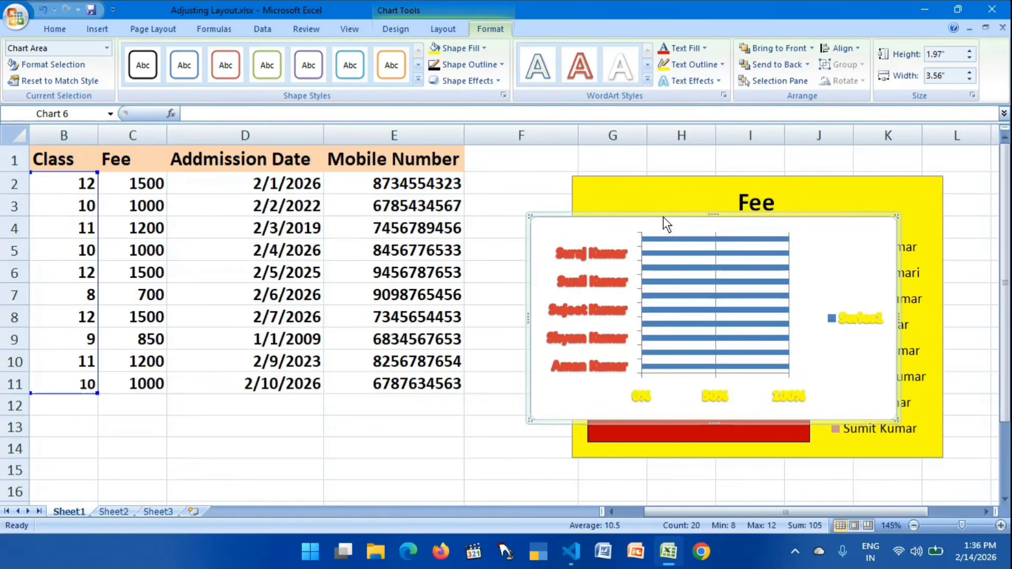
pyautogui.click(680, 175)
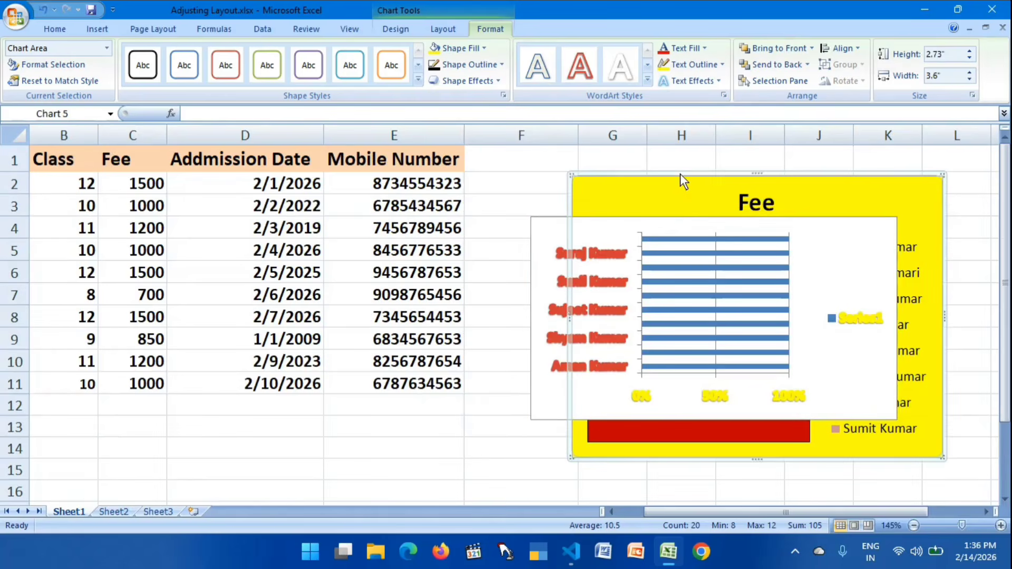
pyautogui.click(663, 220)
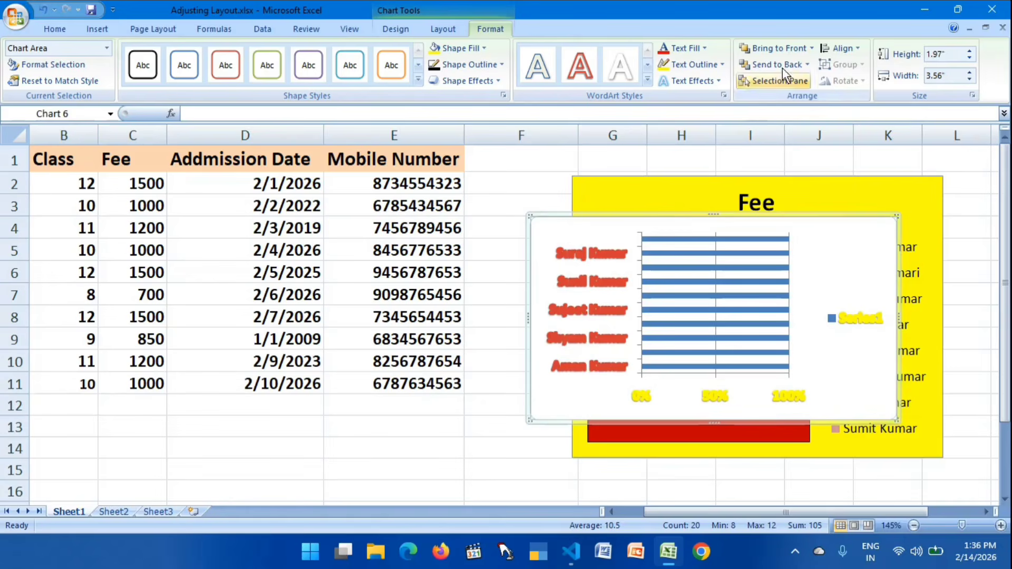
pyautogui.click(754, 62)
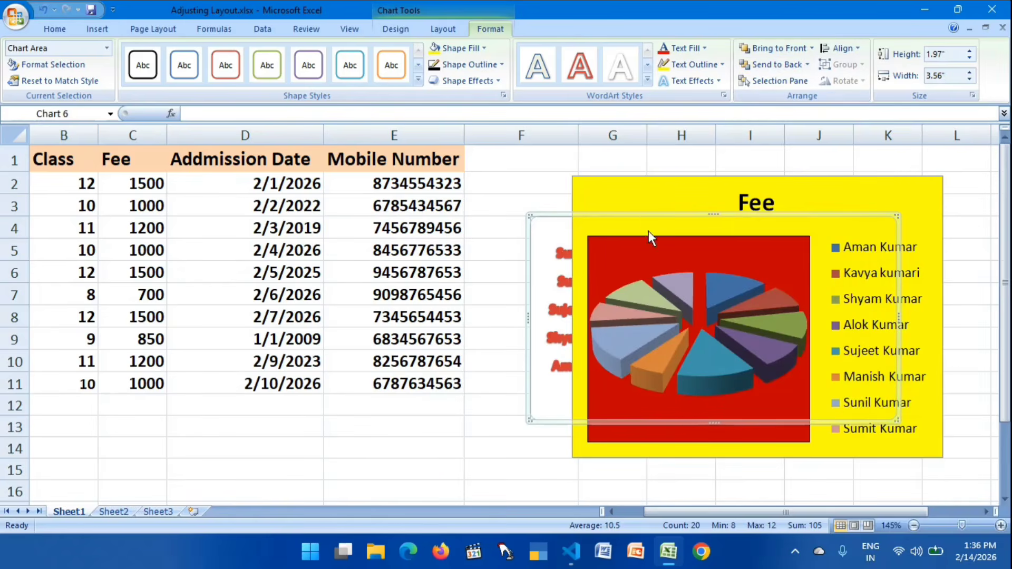
pyautogui.moveTo(635, 216); pyautogui.dragTo(610, 214)
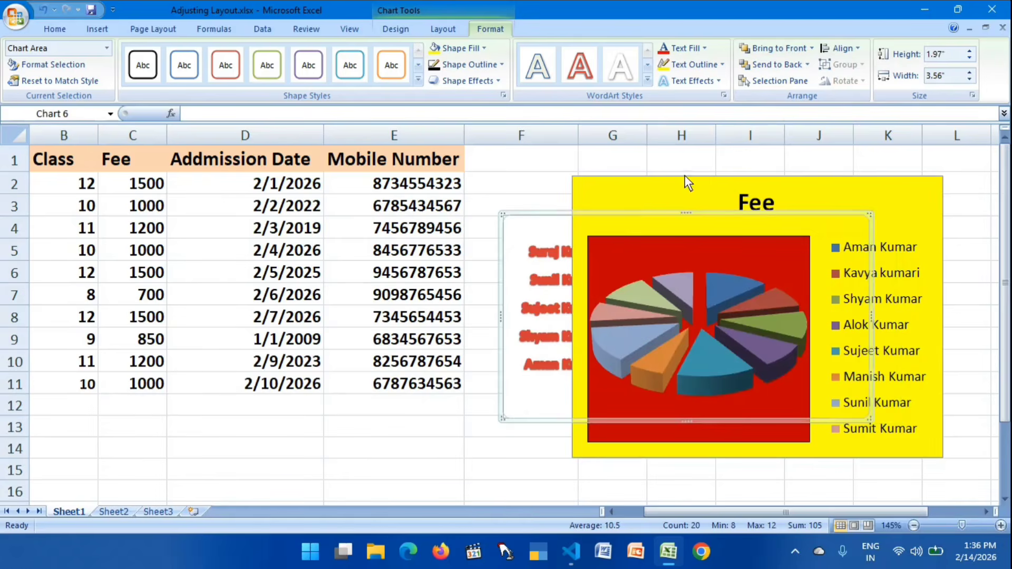
pyautogui.click(684, 175)
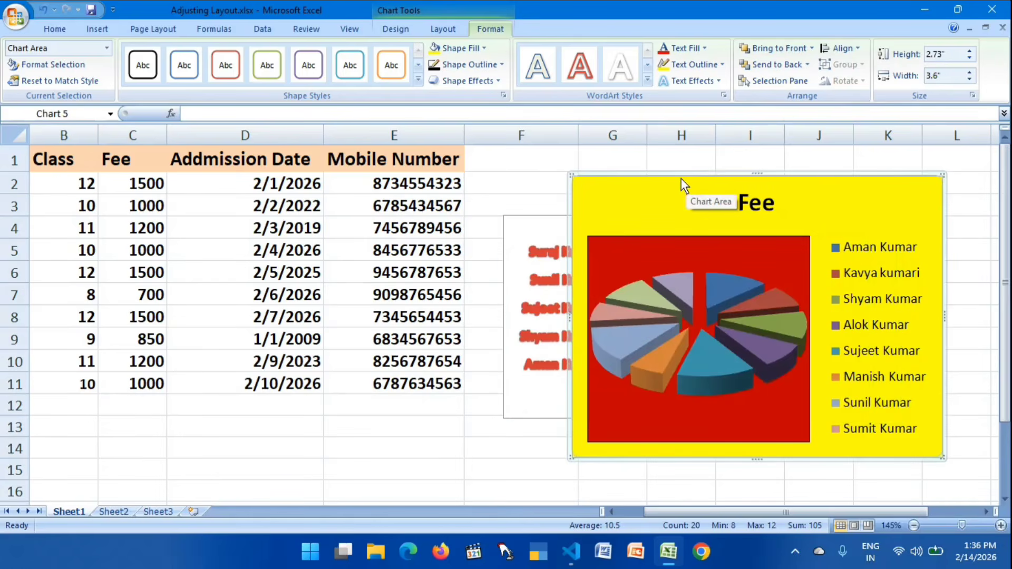